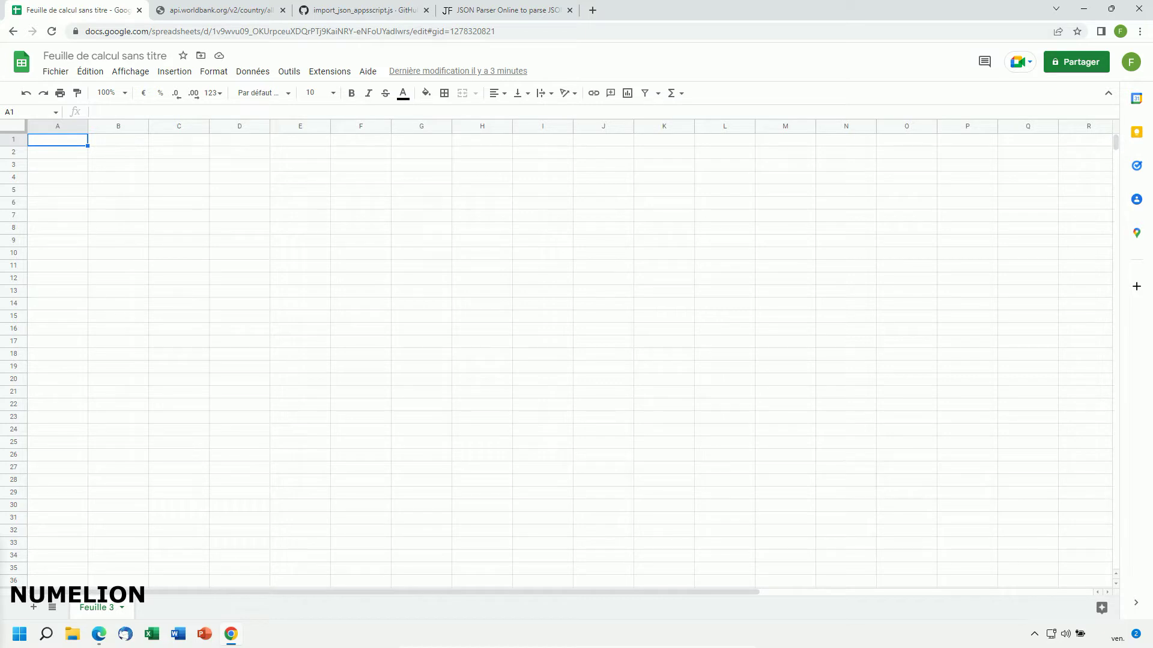
- Check which built-in functions are suggested for a formula starting with =import in cell A1, then clear the cell
left_click(96, 327)
left_click(65, 143)
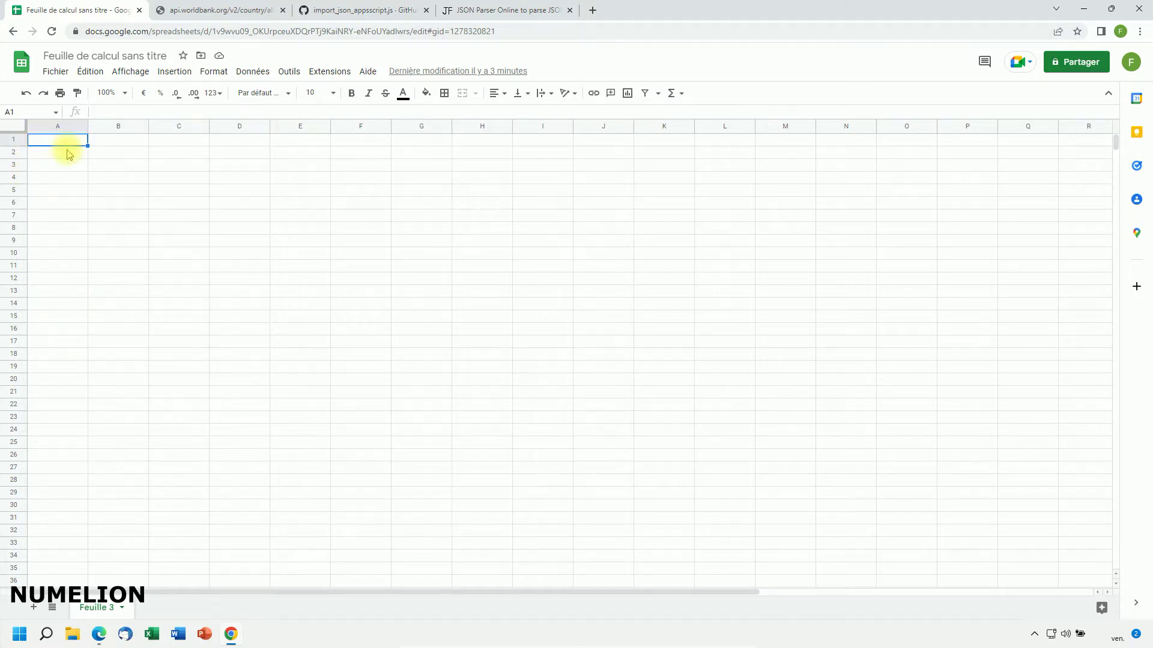
type("=import")
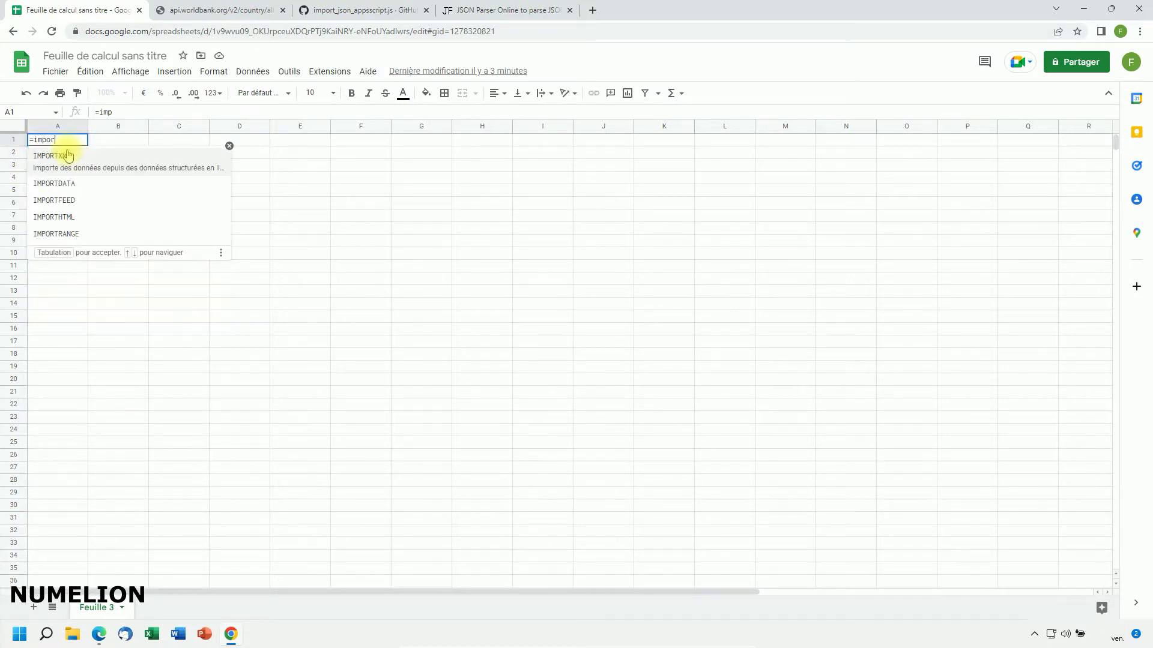
key("Up")
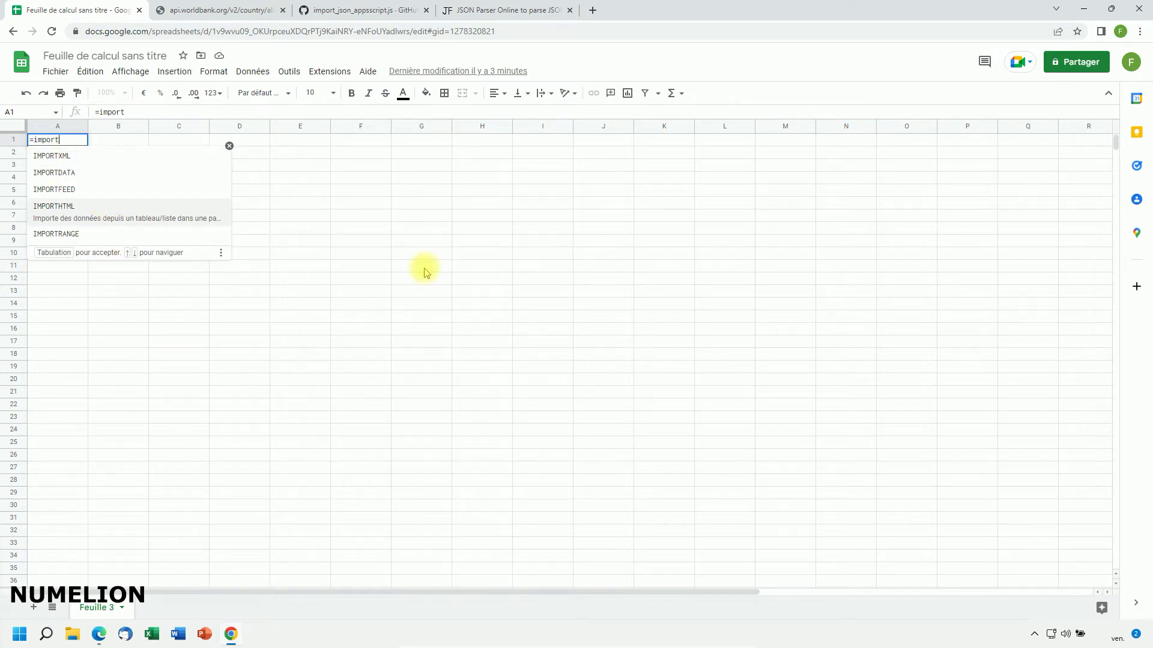
left_click(424, 270)
left_click(57, 139)
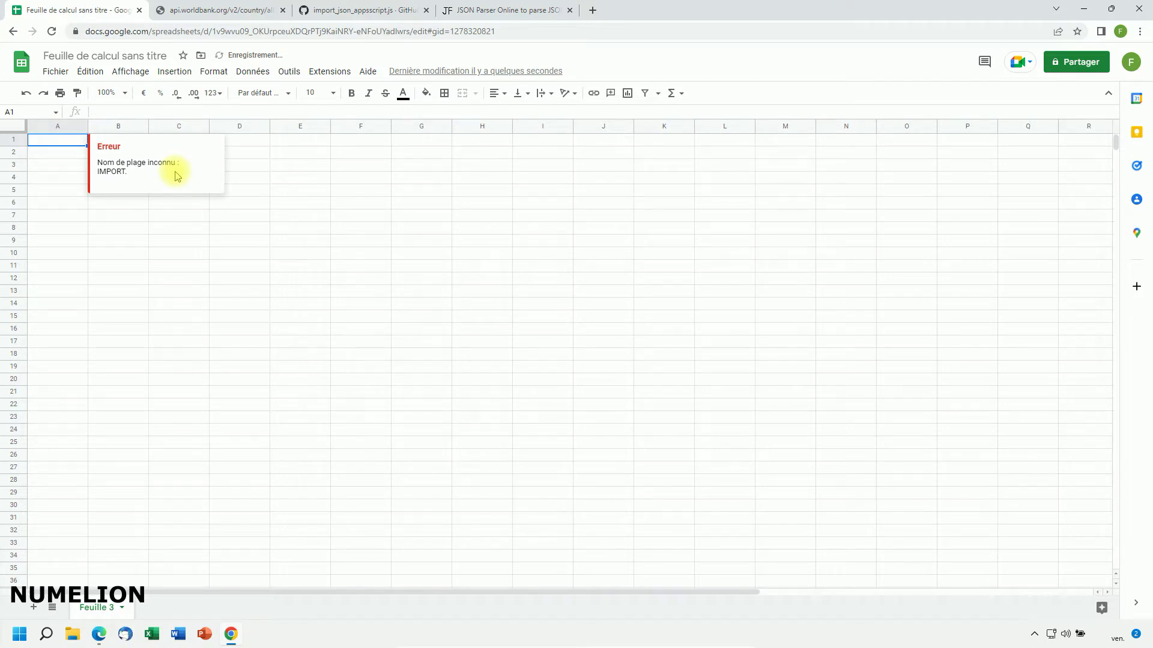
- Copy the entire code of import_json_appsscript.js from the GitHub Gist page
left_click(309, 9)
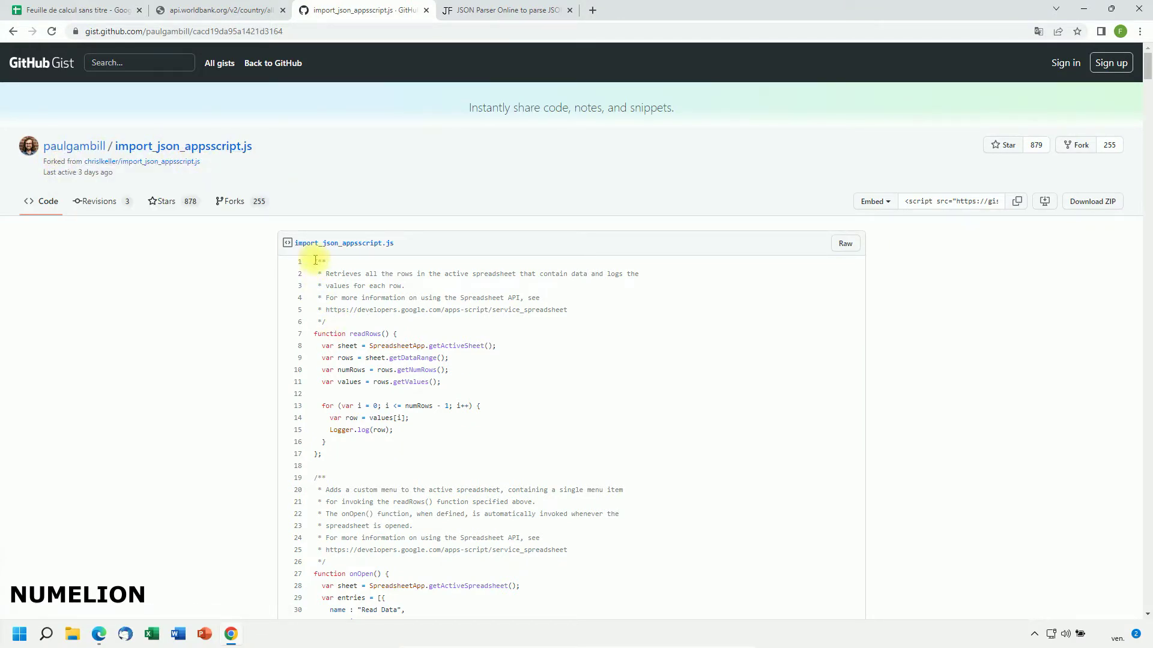
left_click_drag(315, 263, 358, 286)
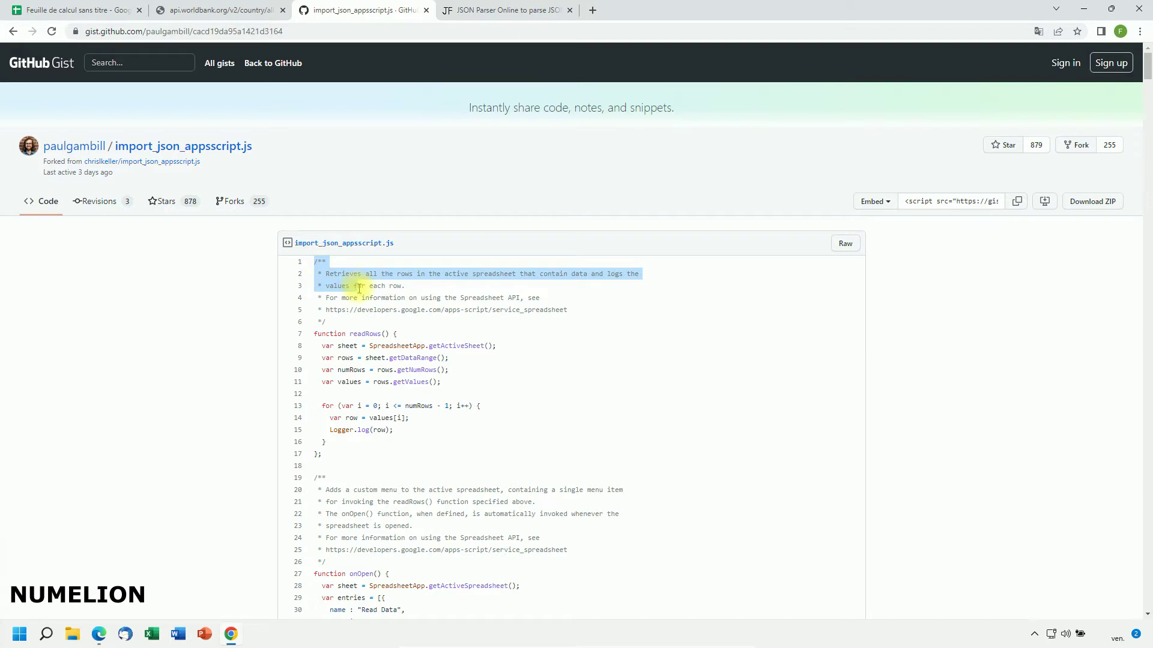
left_click_drag(358, 288, 562, 641)
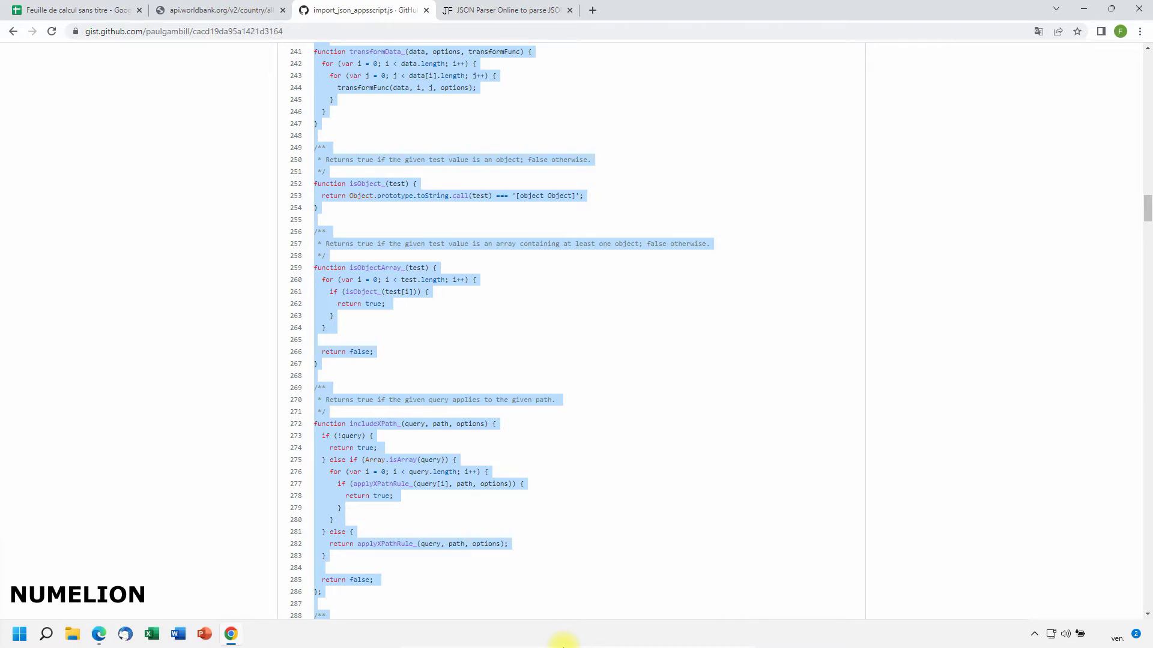
left_click_drag(563, 647, 548, 517)
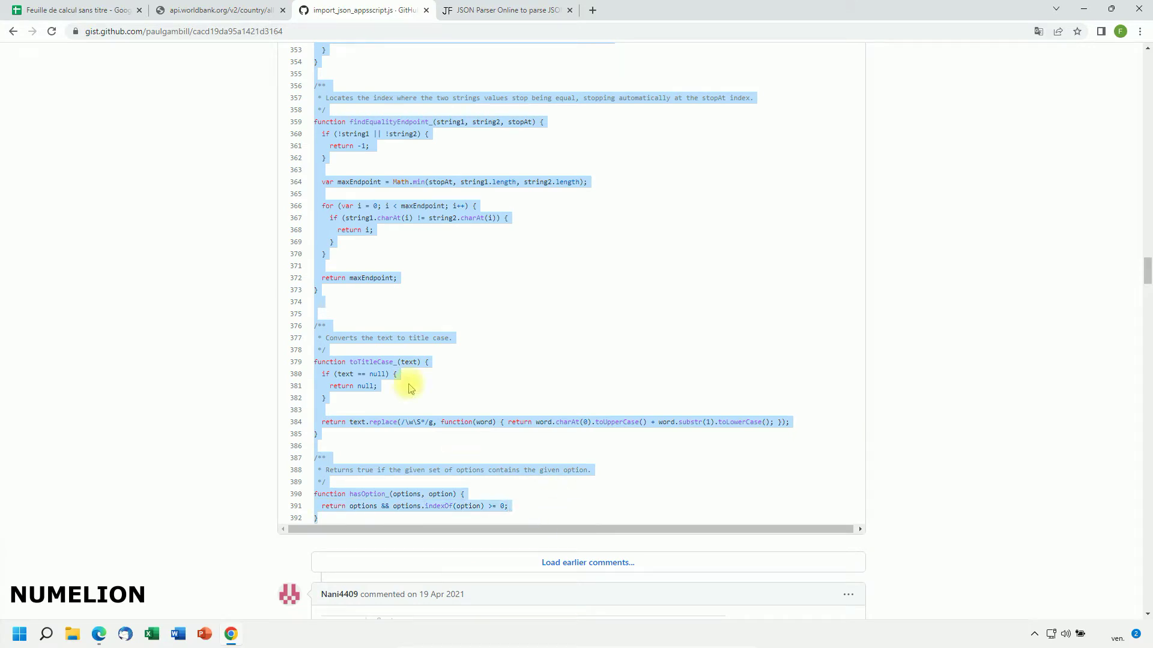
right_click(366, 189)
left_click(371, 206)
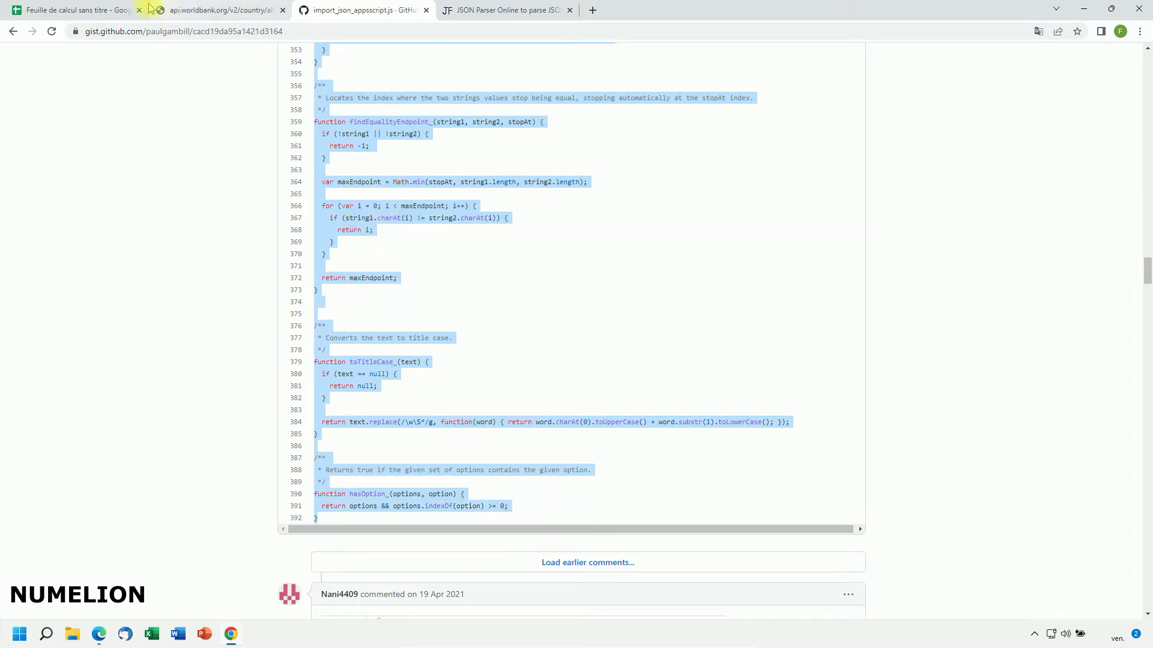
- Return to the spreadsheet and open its Apps Script editor
left_click(90, 10)
mouse_move(214, 70)
left_click(155, 231)
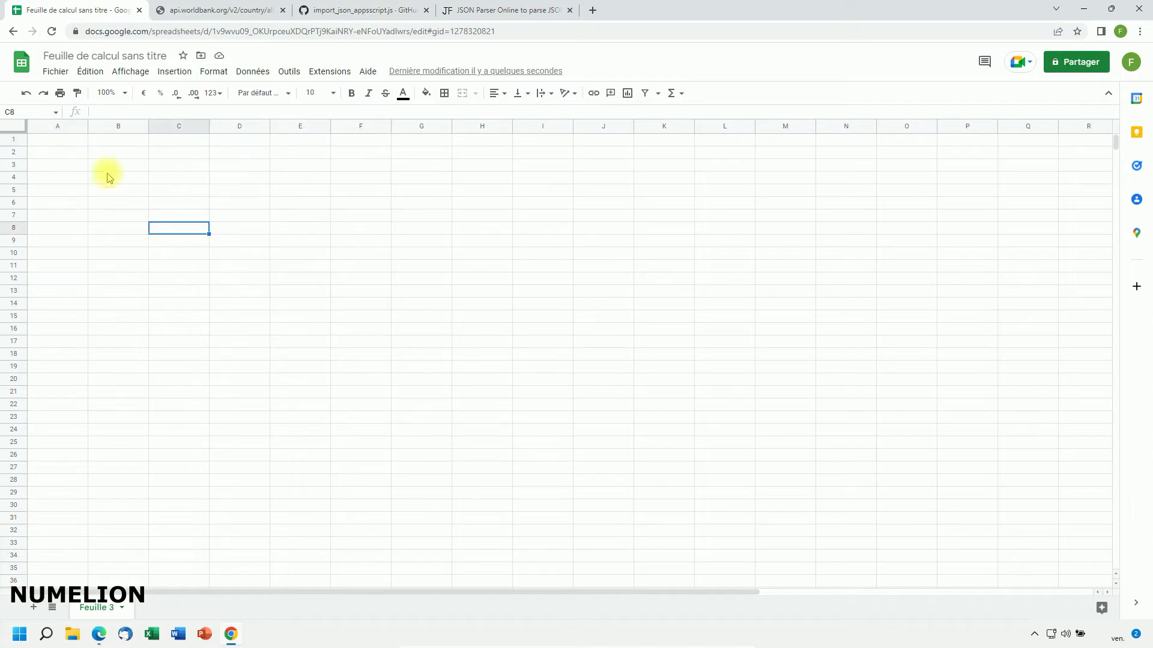
left_click(56, 139)
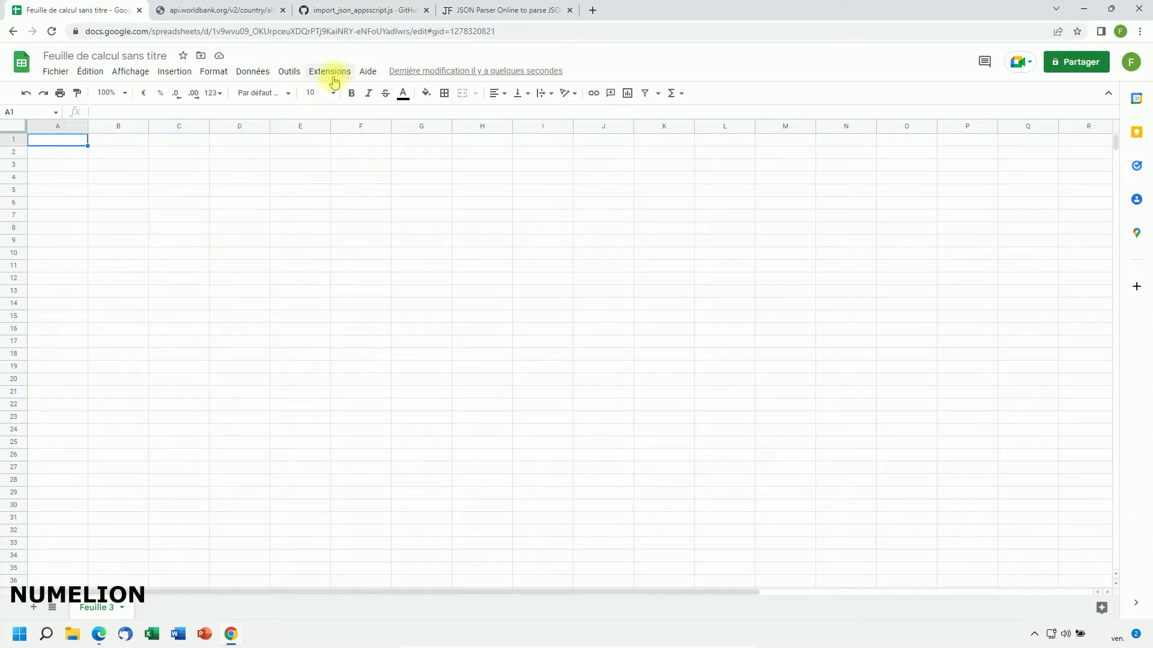
left_click(335, 81)
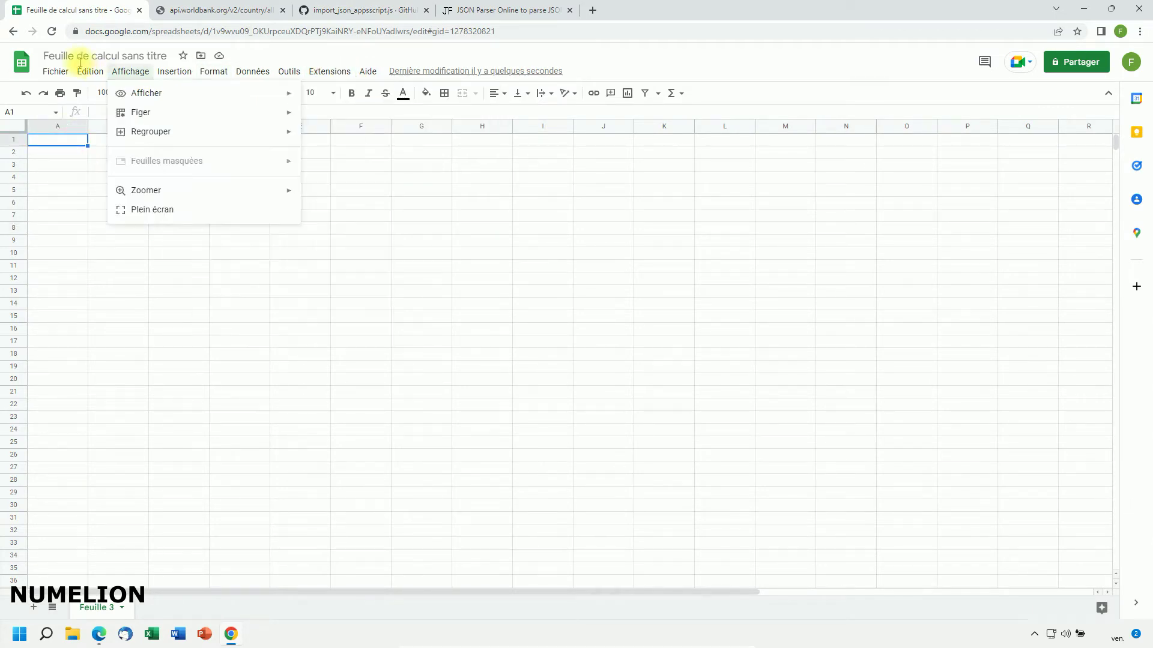
mouse_move(325, 78)
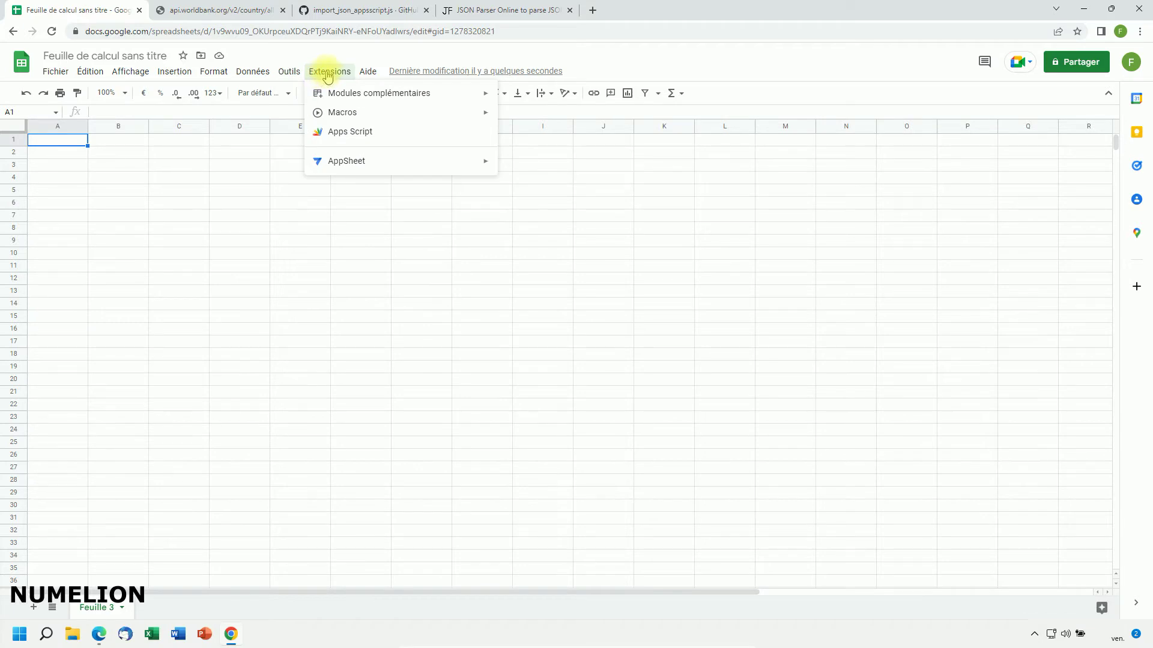
left_click(352, 135)
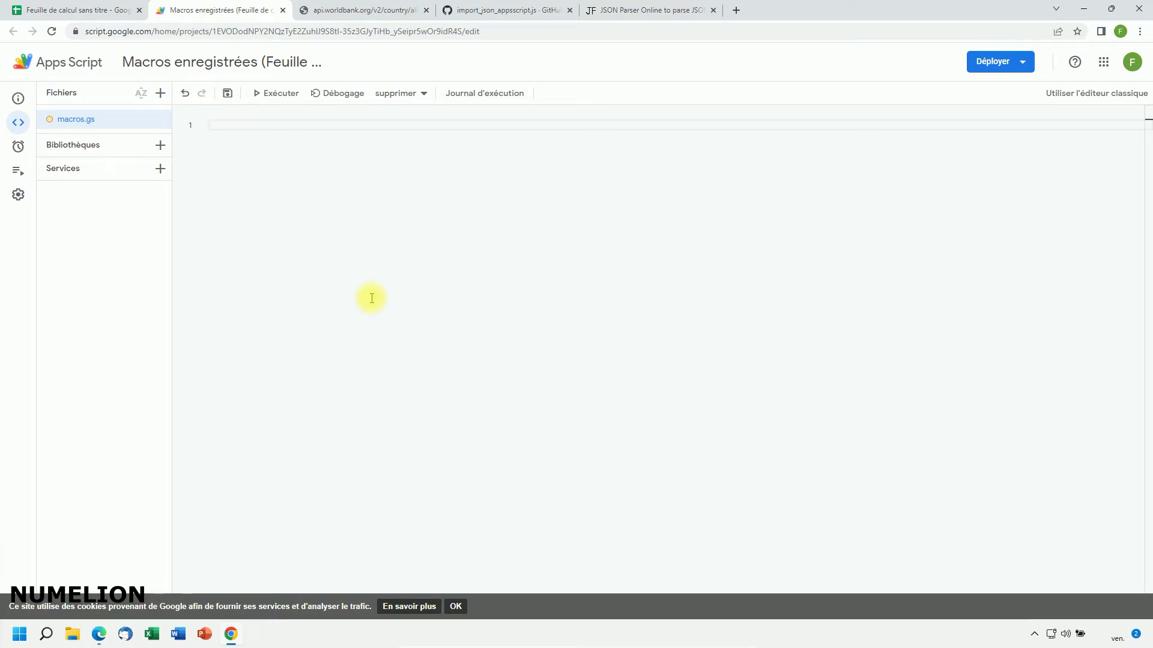
- Paste the copied gist code into macros.gs and save the script project
key("ctrl+v")
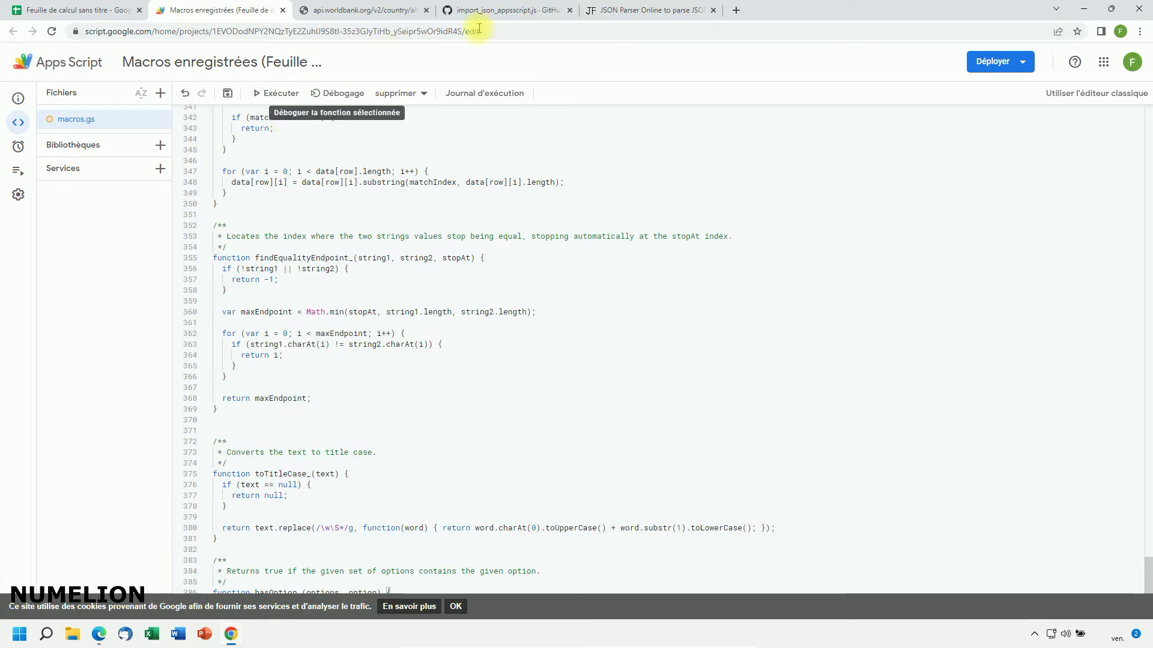
left_click(513, 10)
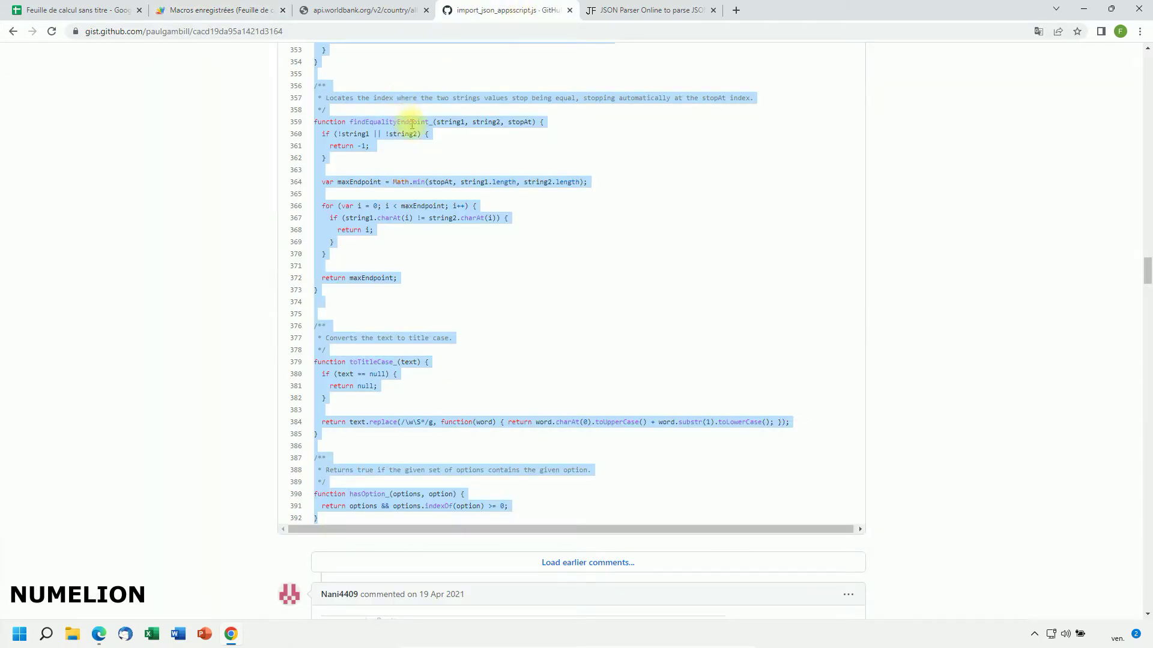
left_click(187, 12)
scroll(275, 178, "up", 8)
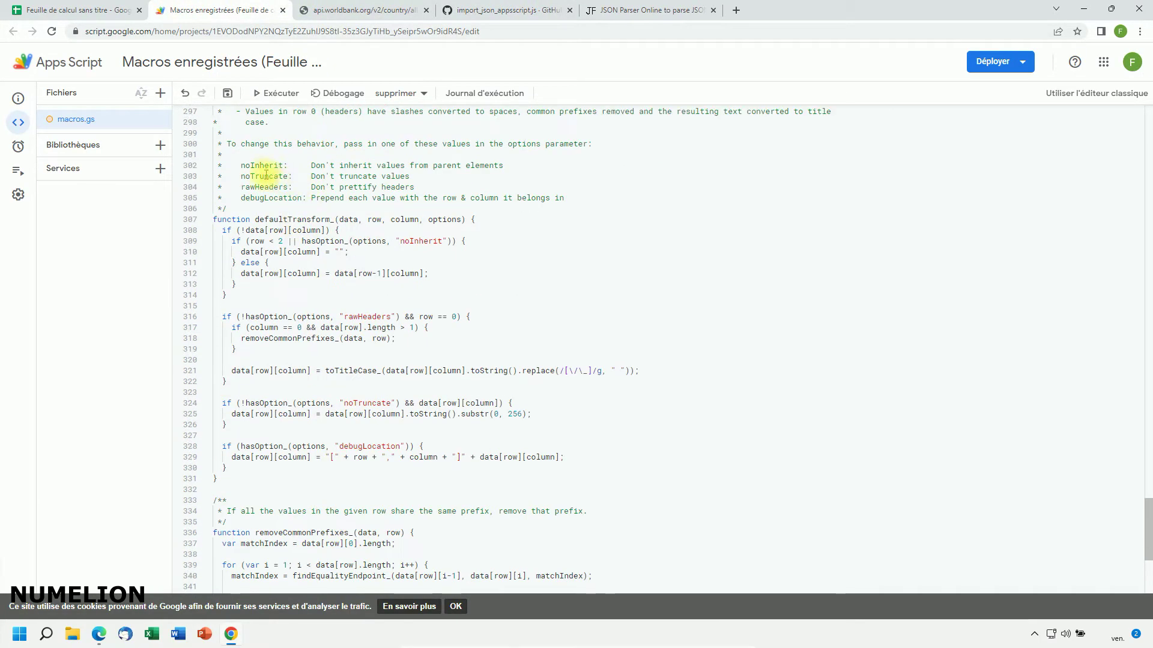
scroll(276, 177, "up", 3)
left_click(228, 93)
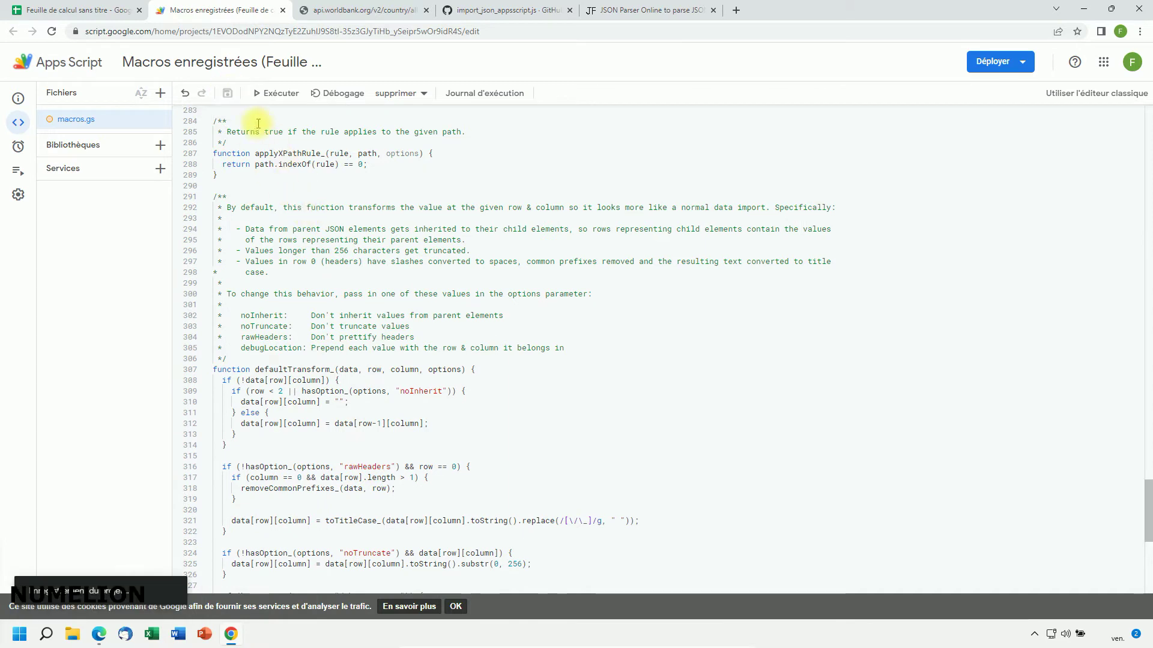
- Rename the Apps Script project as ImportJson
left_click(243, 63)
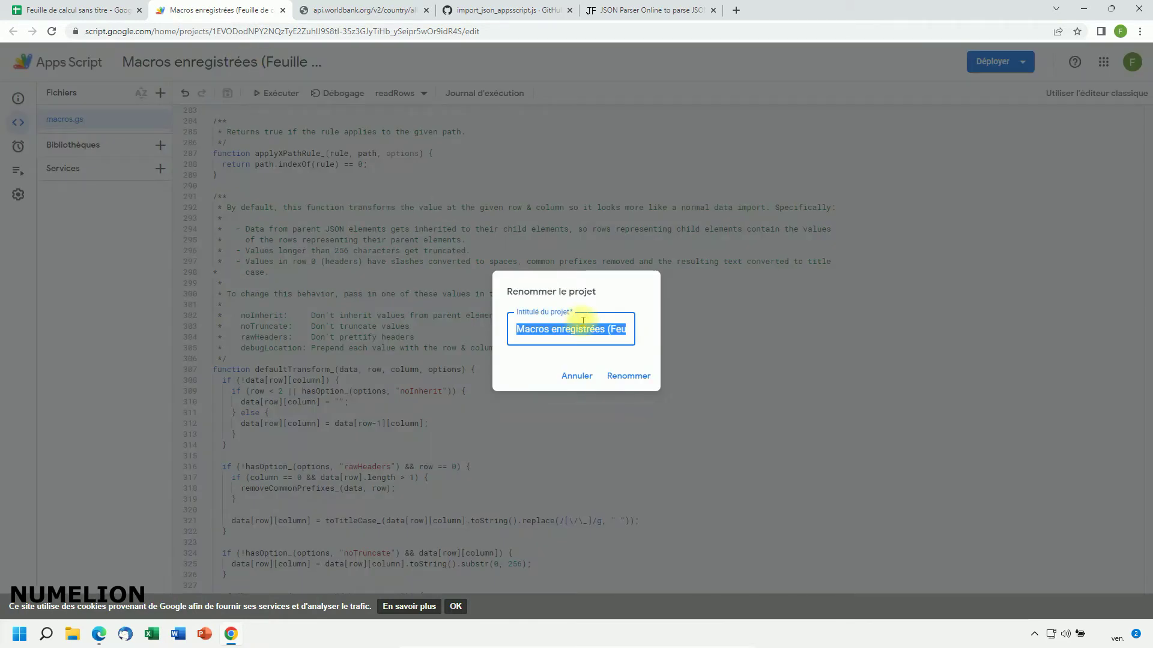
key("BackSpace")
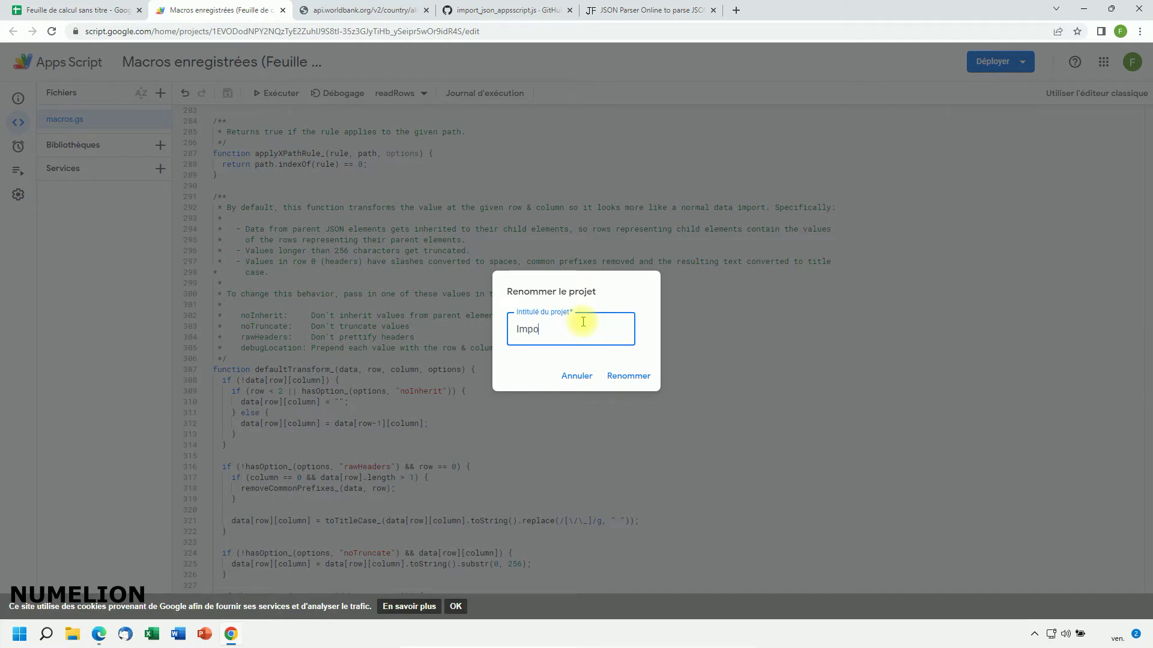
type("ImportJson")
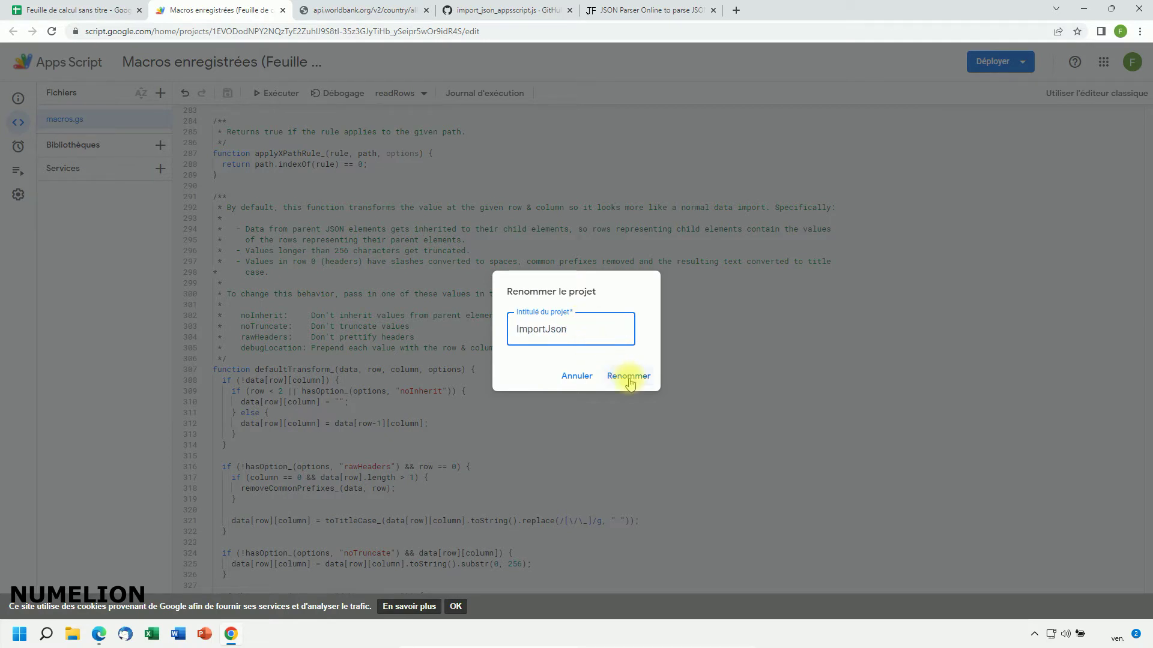
left_click(627, 376)
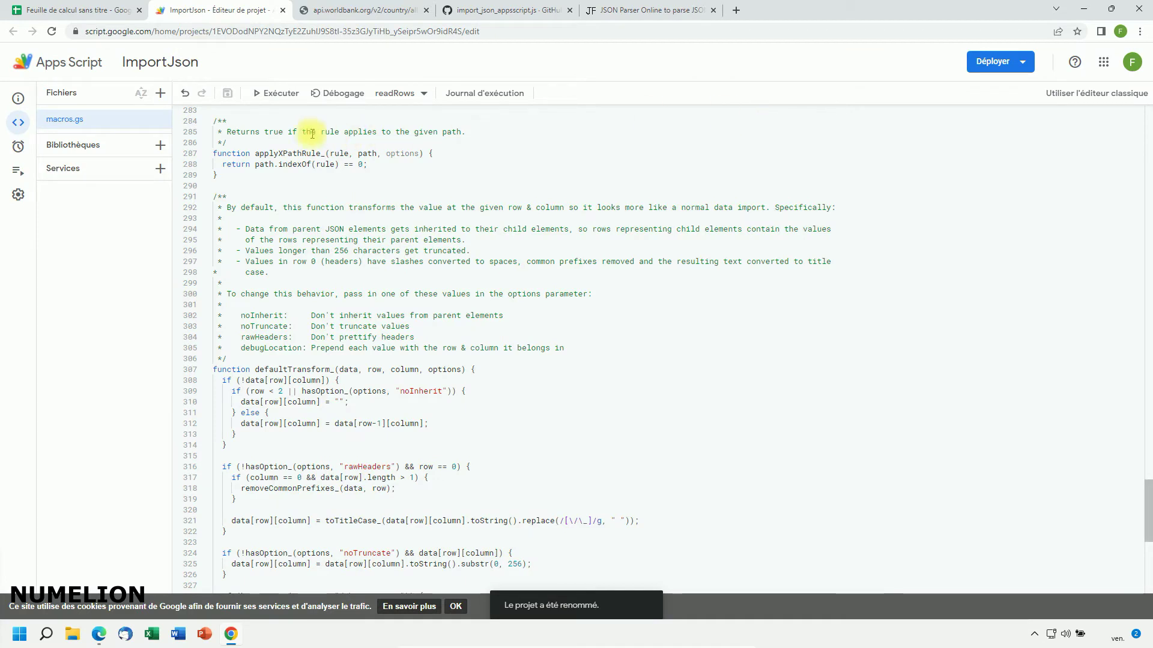
- Run the readRows function, reviewing its authorization with the Google account up to the advanced settings of the unverified-app warning
left_click(280, 93)
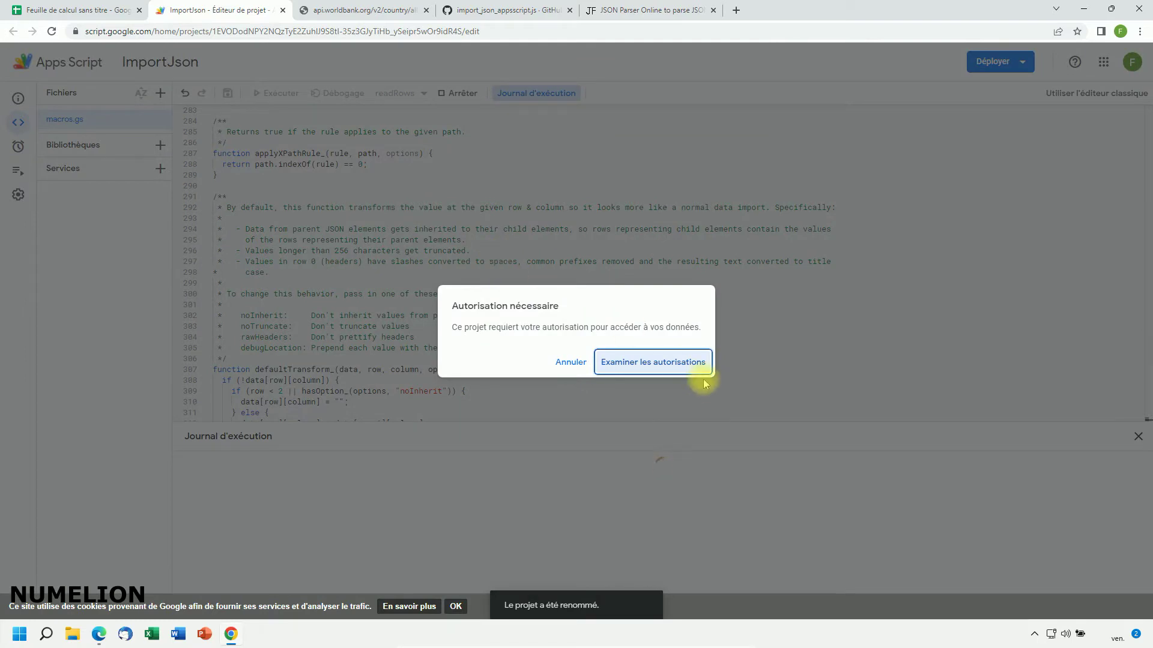
left_click(663, 364)
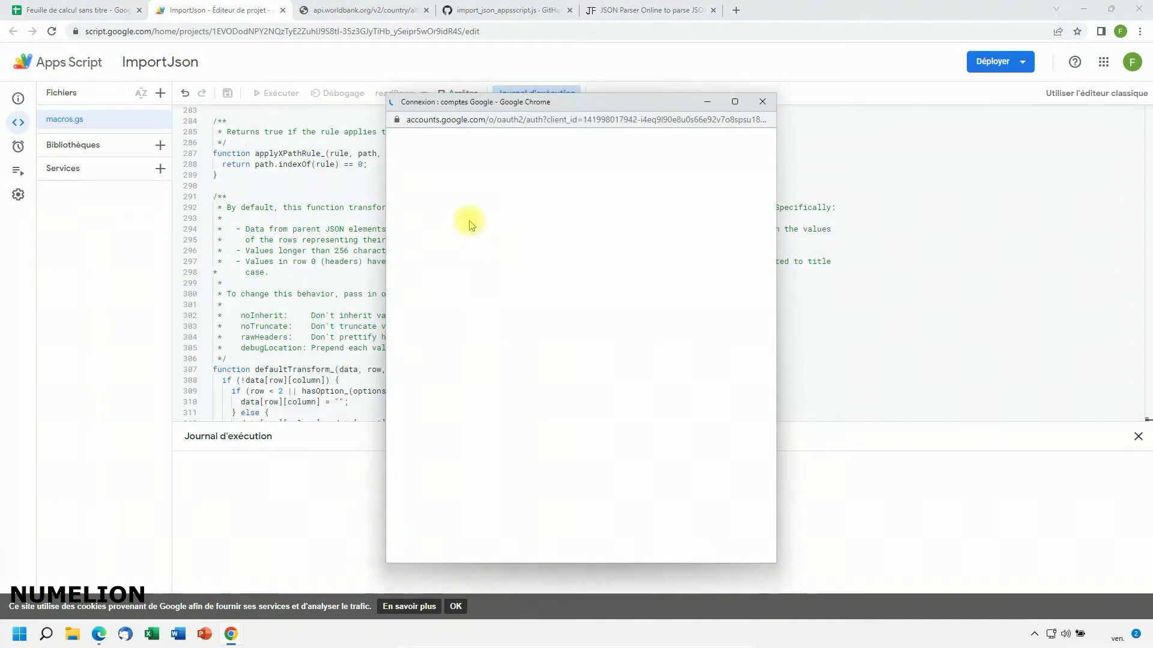
left_click(546, 332)
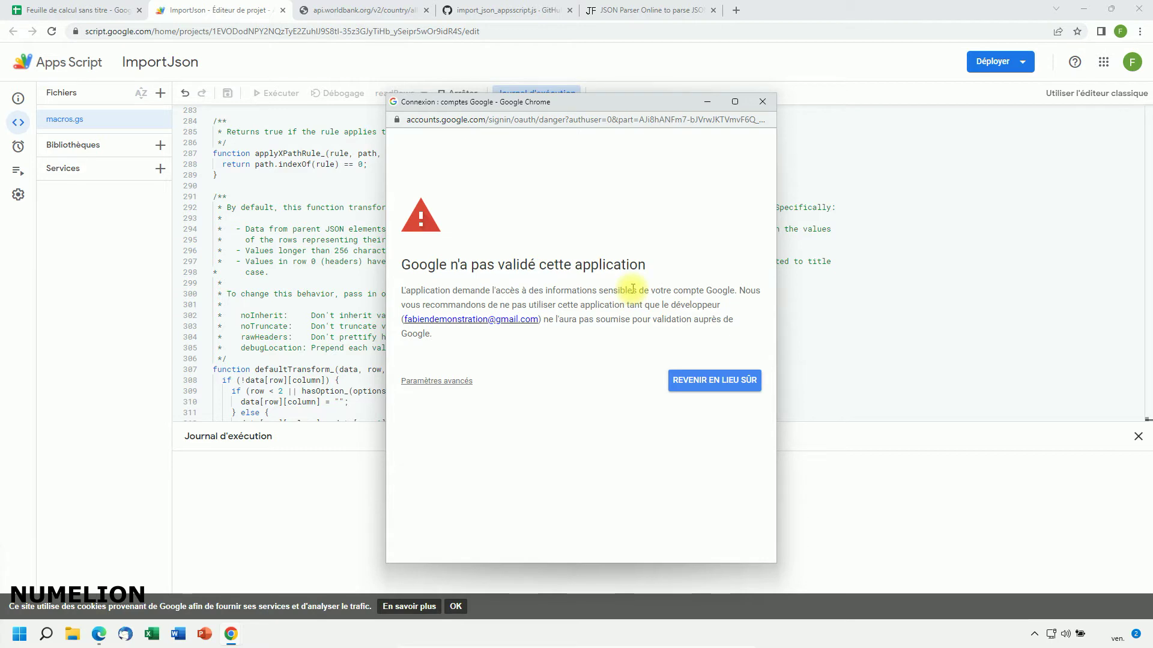
left_click(438, 382)
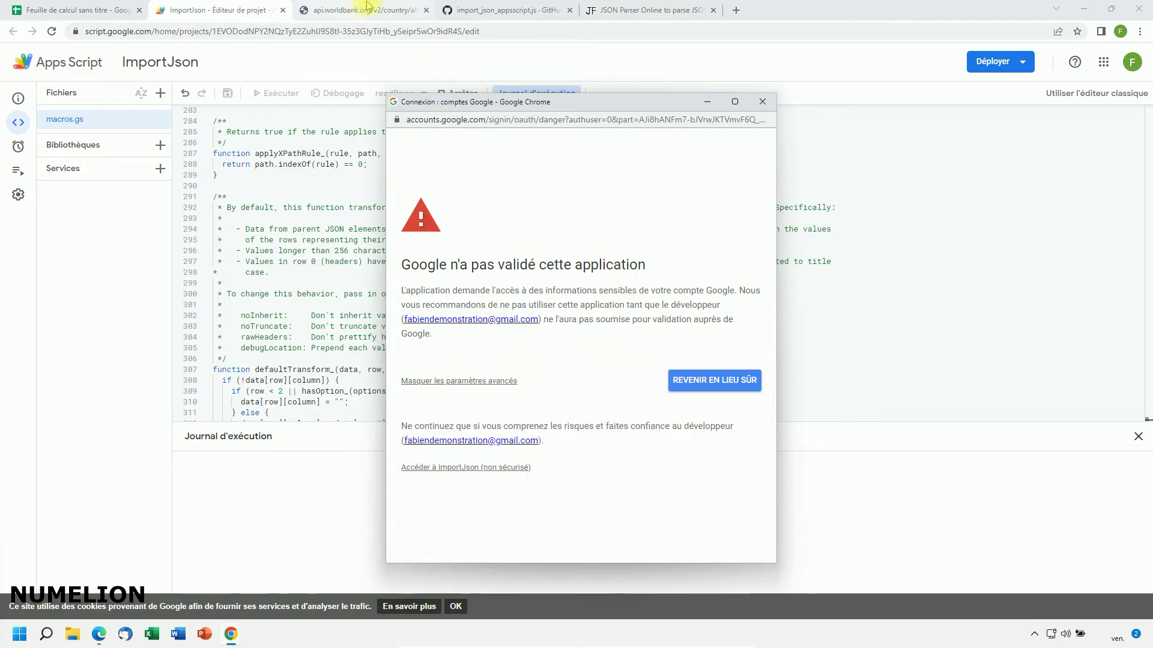
- Look back through the import_json_appsscript.js source on the gist page, then return to the pending authorization window
left_click(498, 11)
scroll(506, 301, "up", 10)
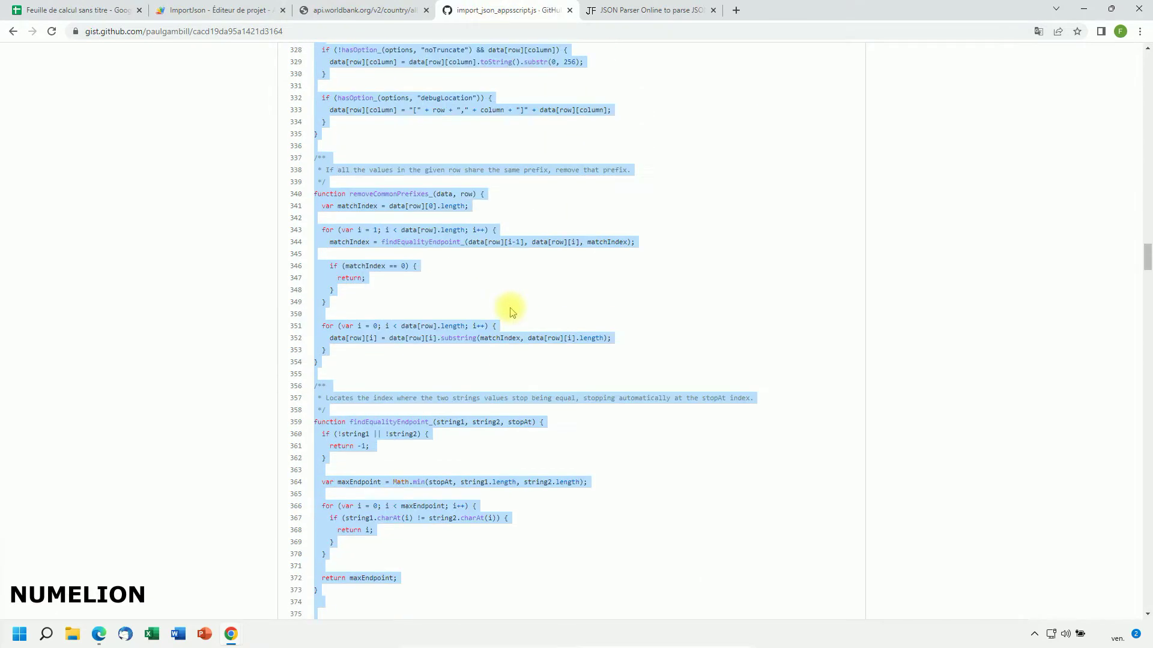
scroll(474, 282, "up", 15)
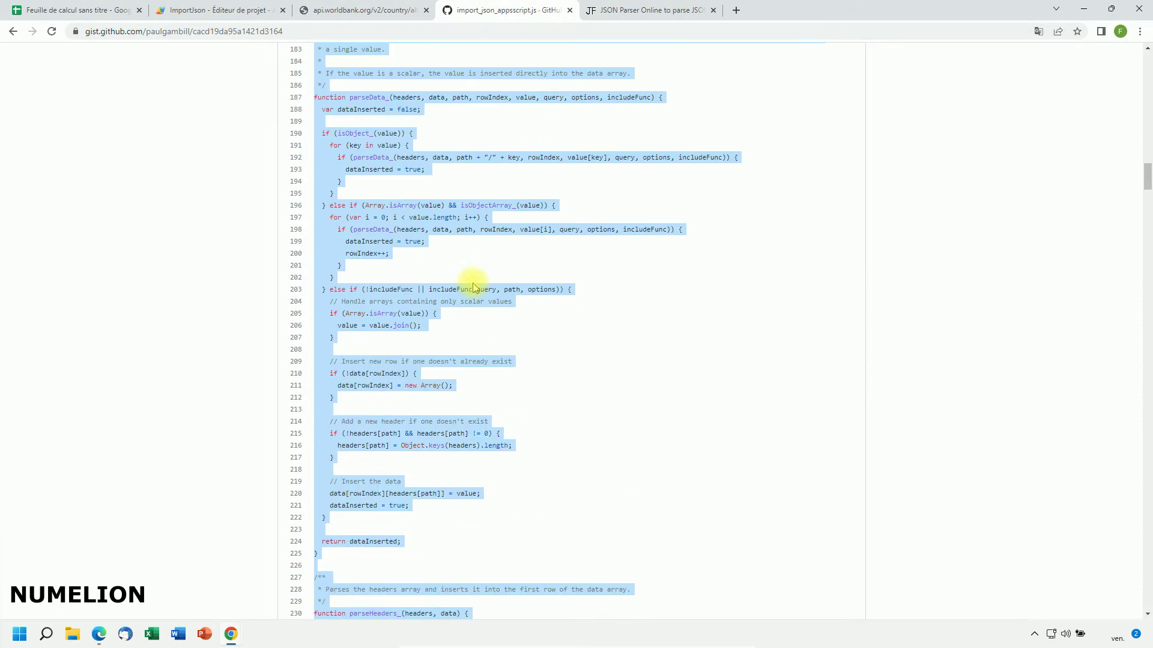
scroll(480, 286, "up", 20)
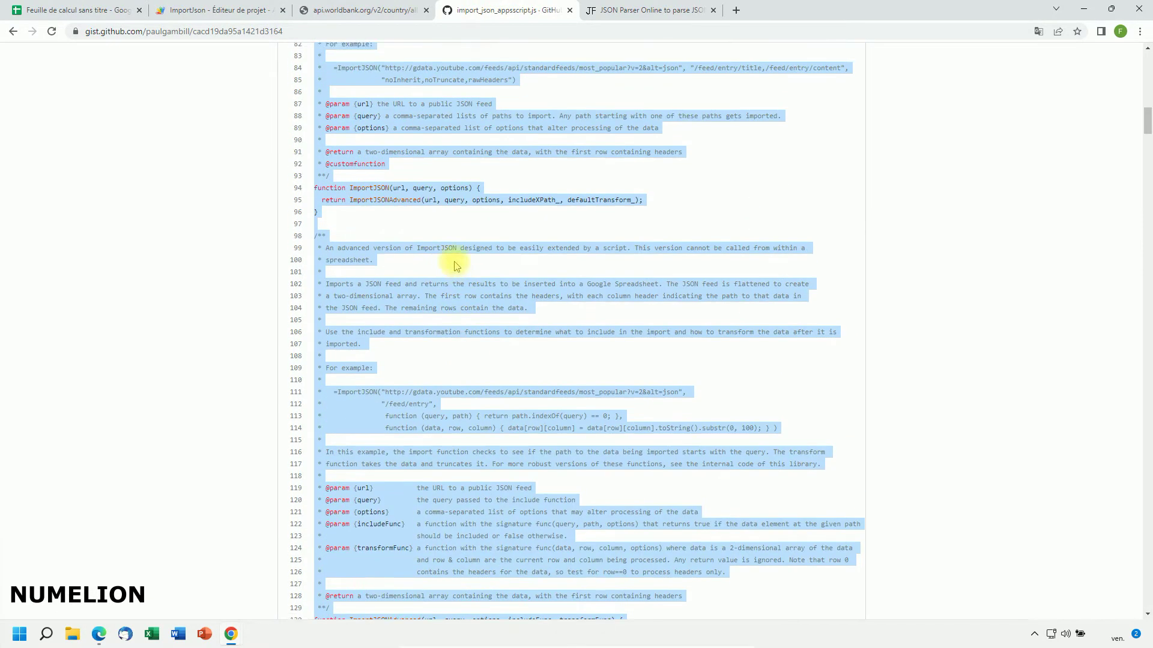
left_click(208, 13)
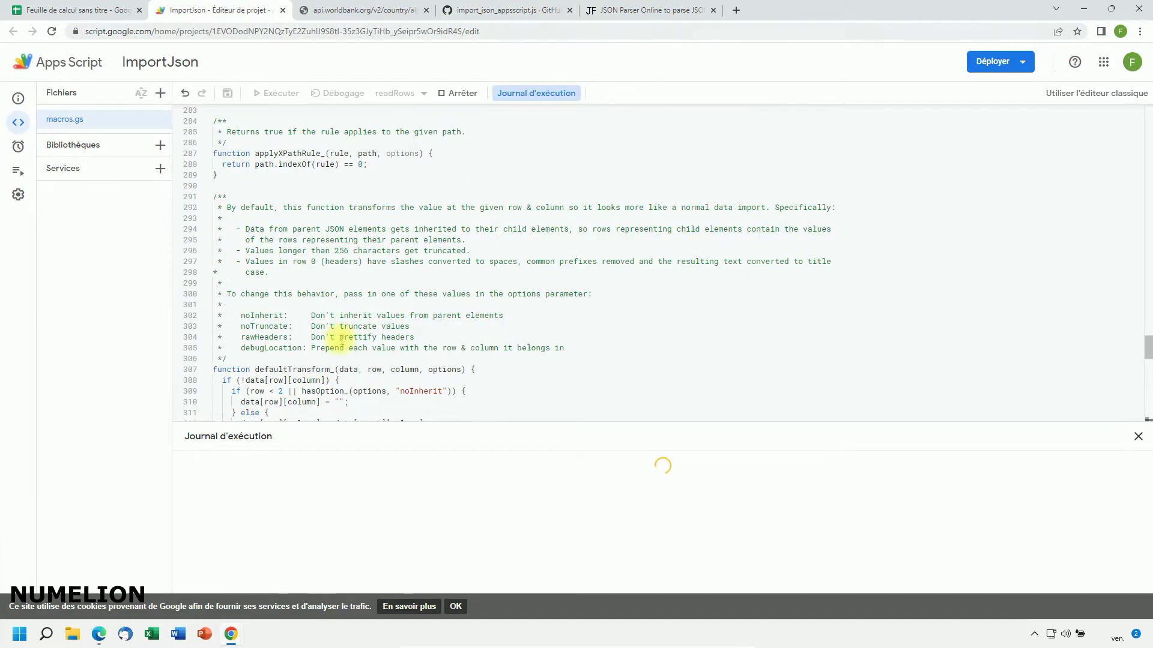
mouse_move(231, 634)
left_click(298, 576)
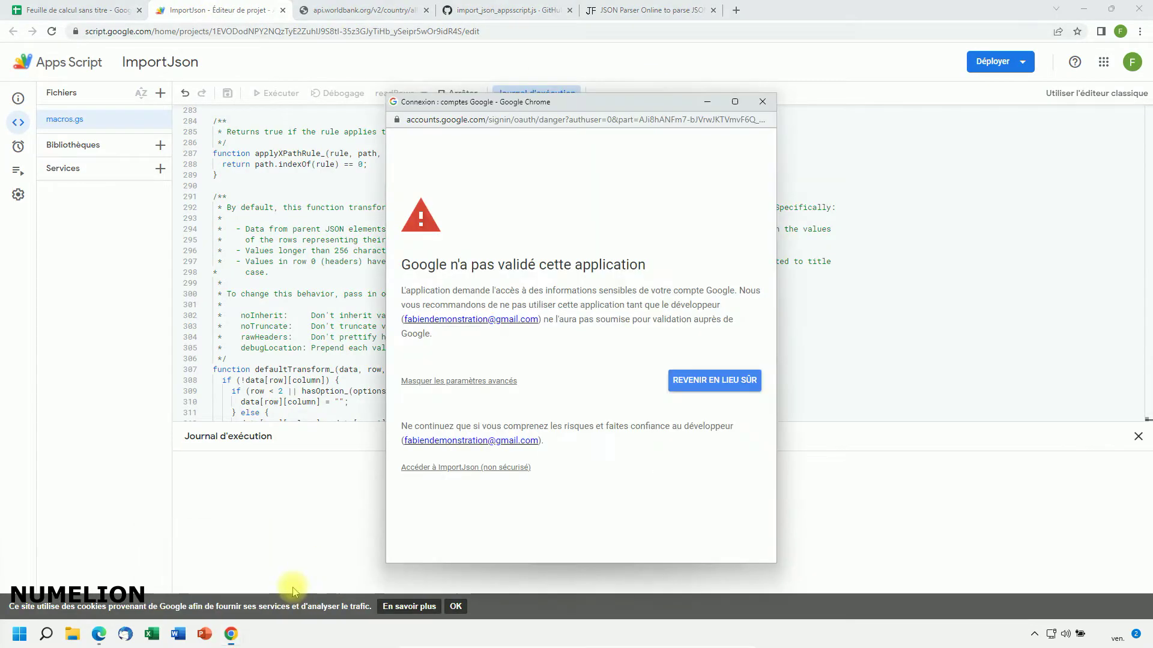
- Proceed to ImportJson despite the unverified-app warning and allow it access to the Google account
left_click(453, 380)
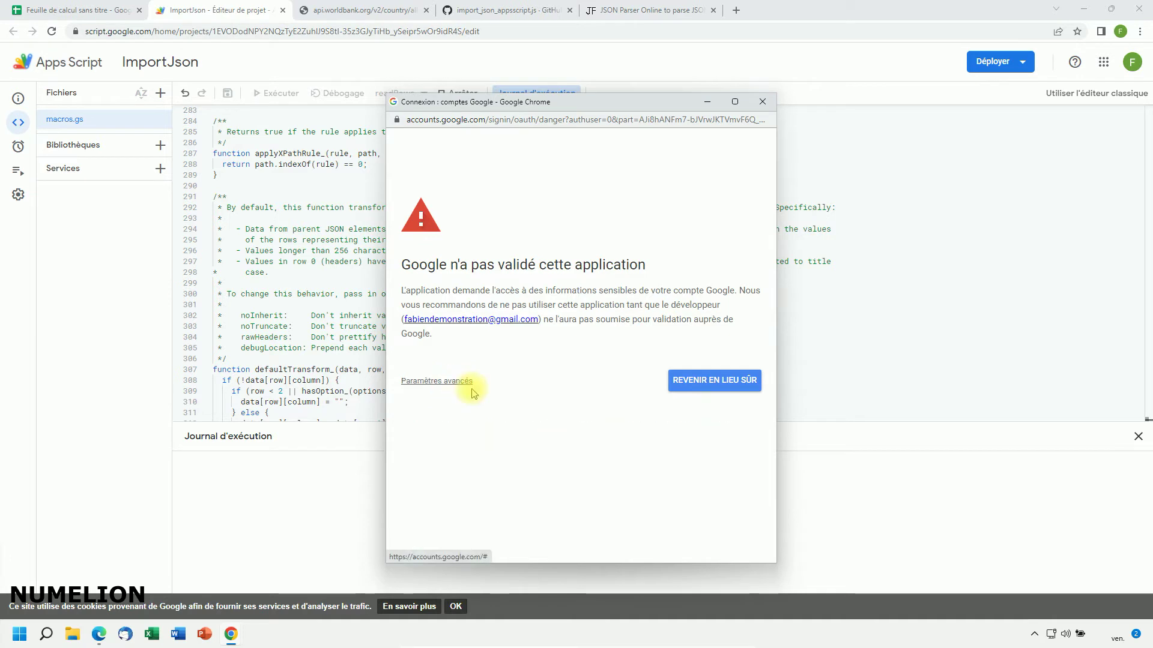
left_click(454, 382)
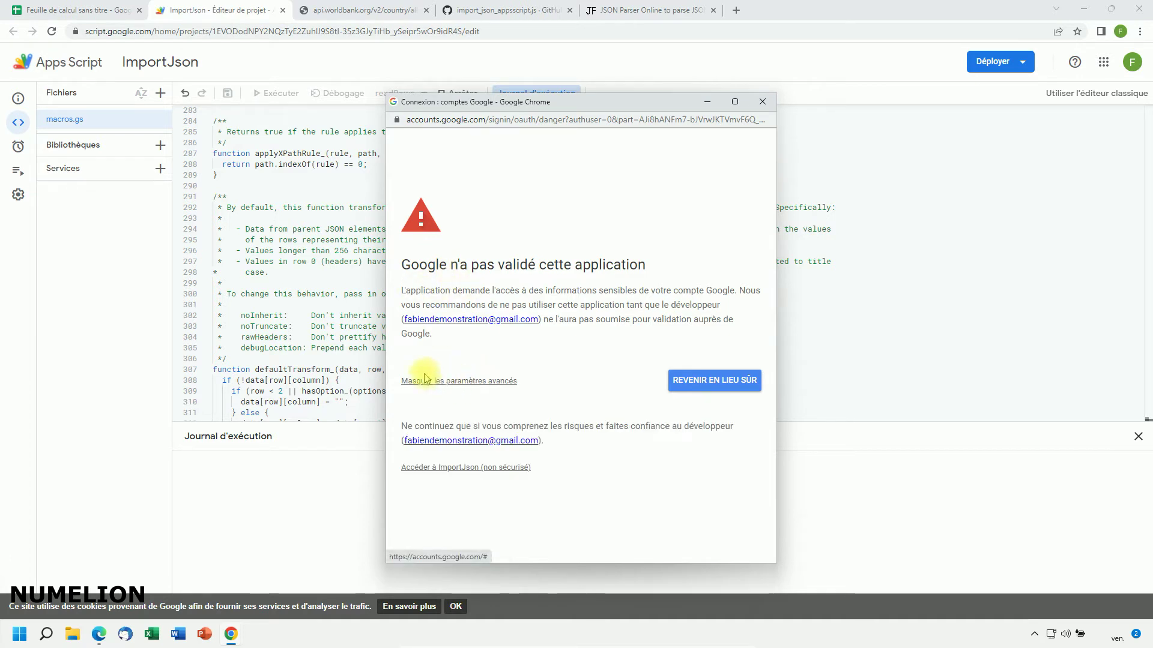
left_click(453, 467)
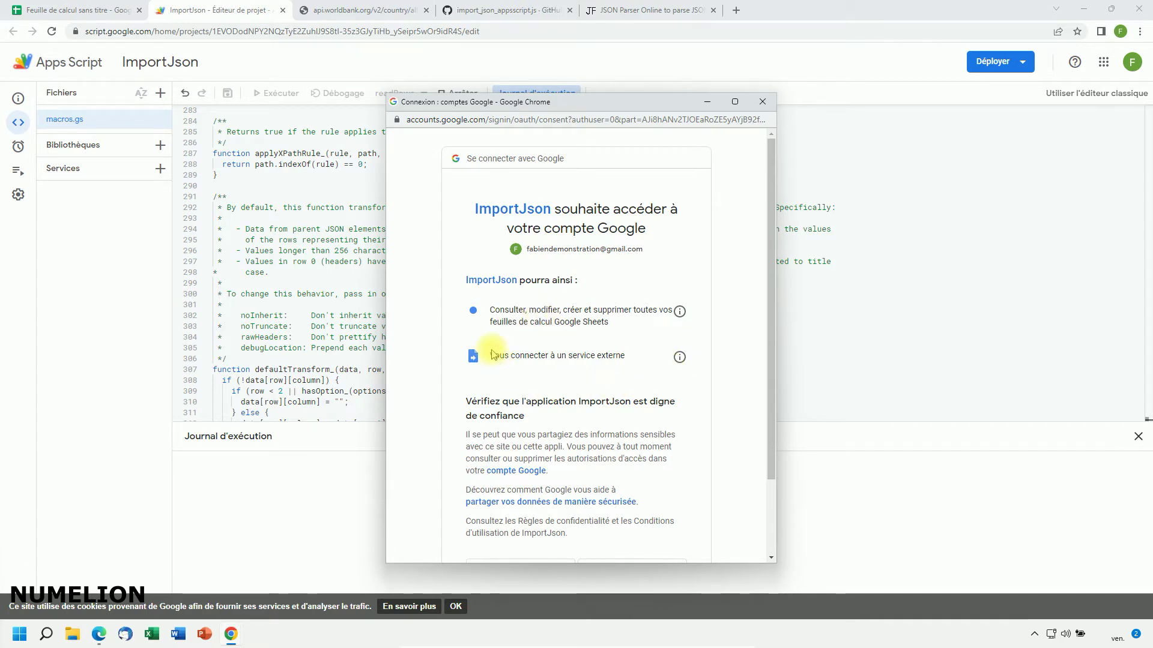
scroll(491, 351, "down", 2)
left_click(628, 476)
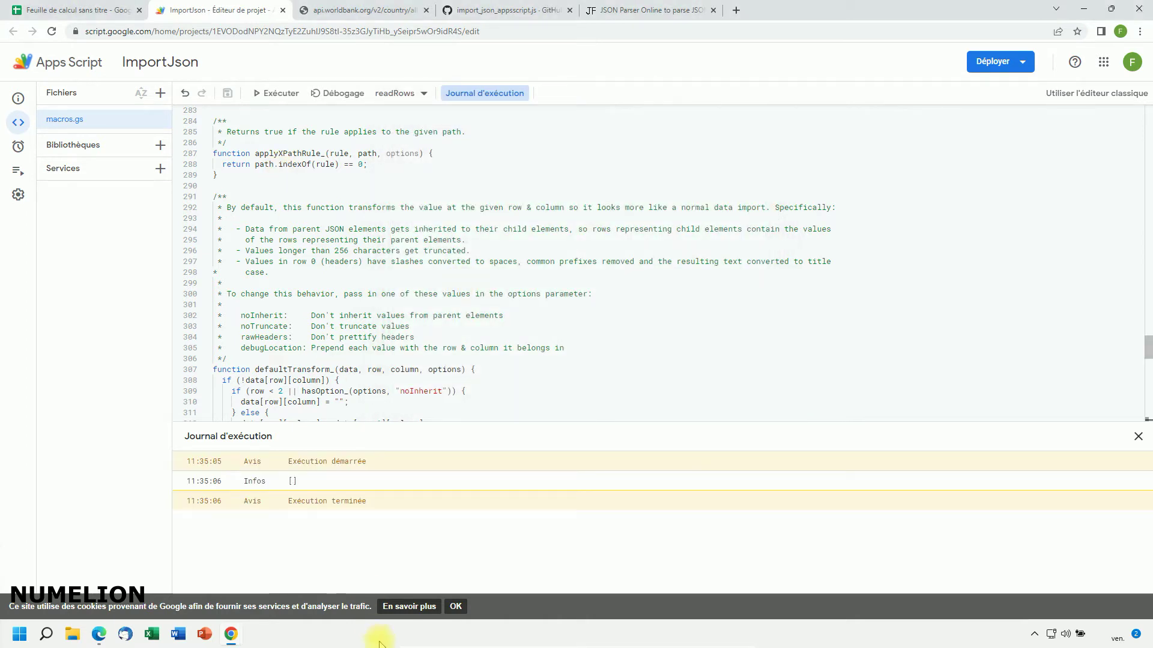
- Check the last entry of the execution log, then start an ImportJSON formula in cell A1 of the spreadsheet
left_click_drag(293, 501, 365, 500)
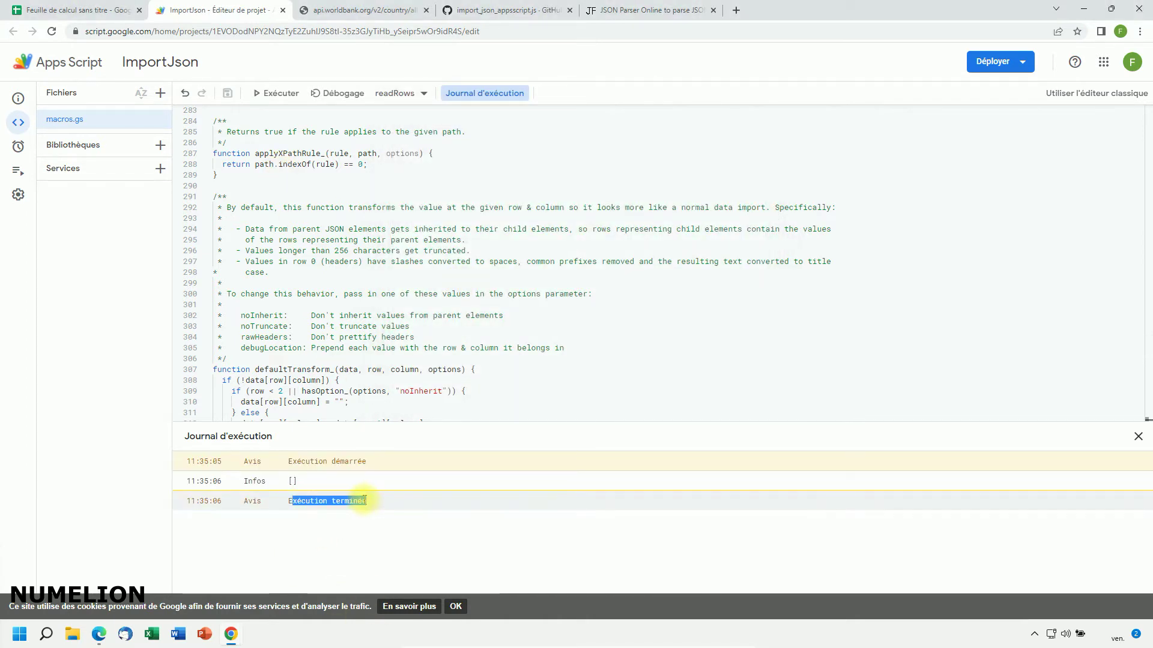
left_click(78, 10)
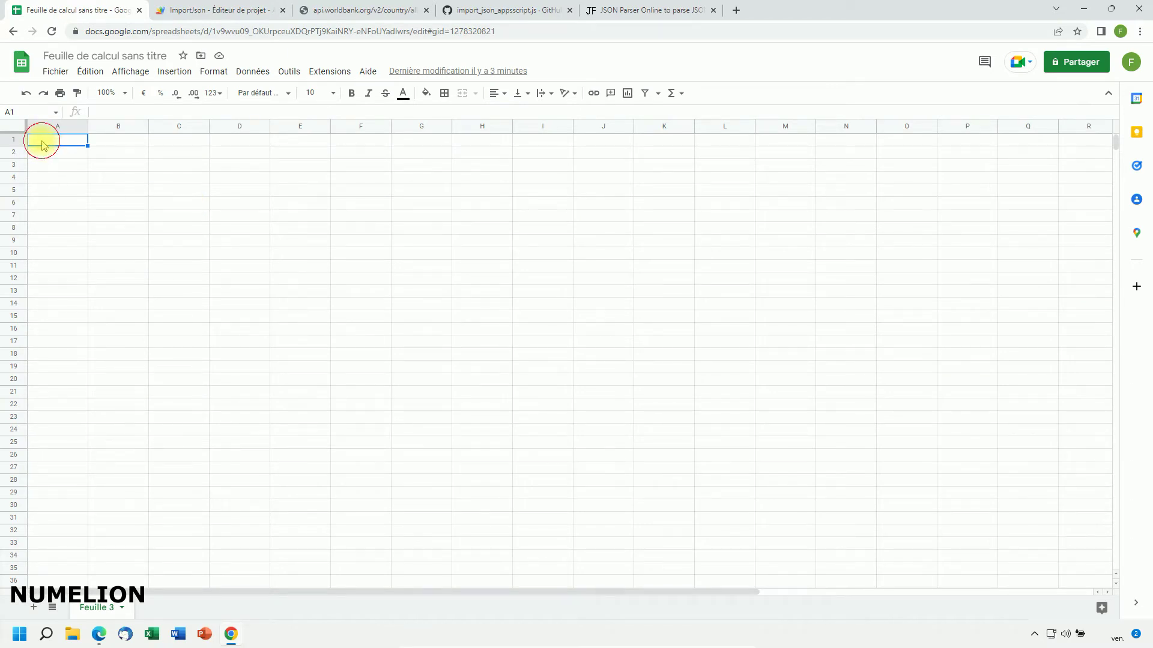
type("=")
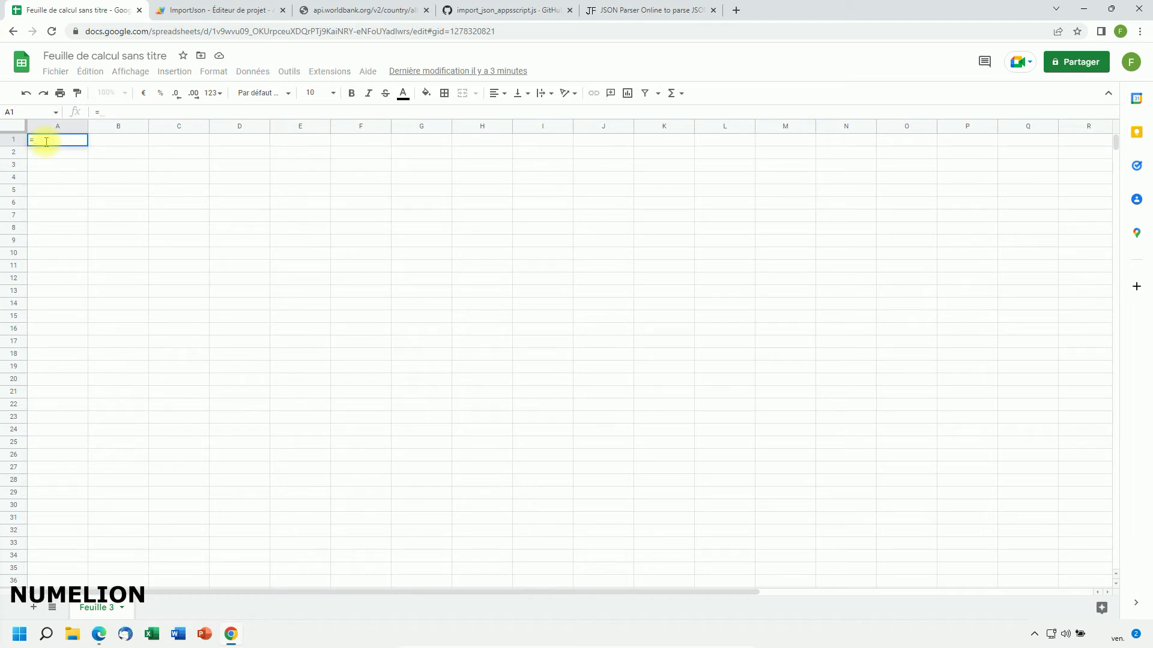
type("impor")
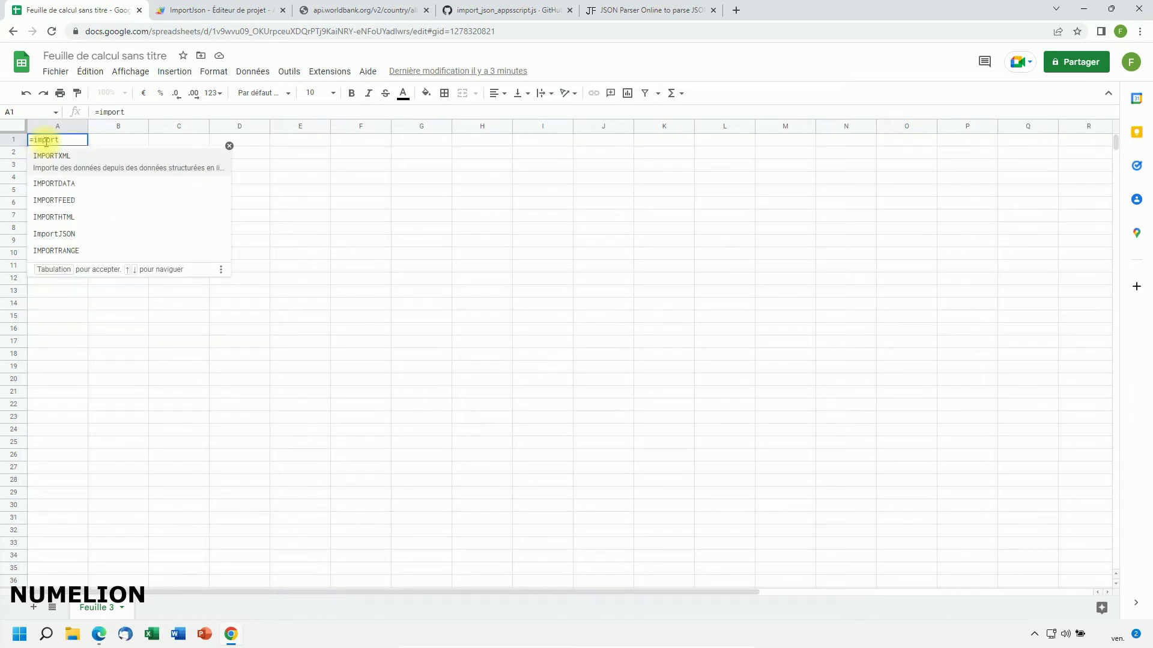
type("t")
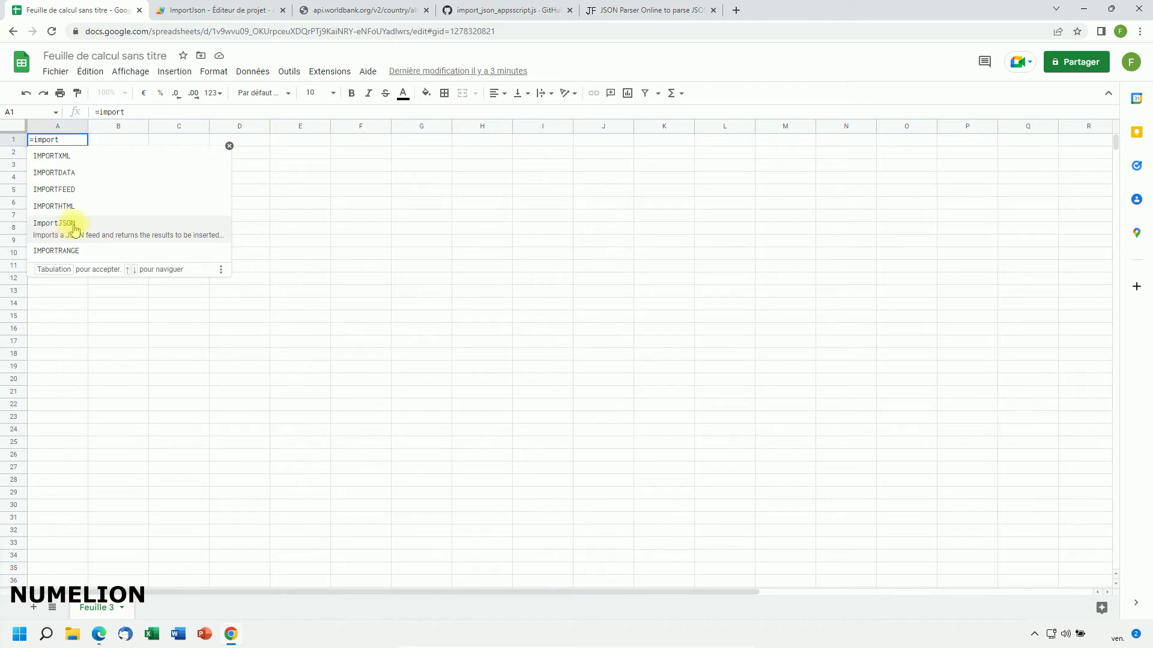
left_click(74, 225)
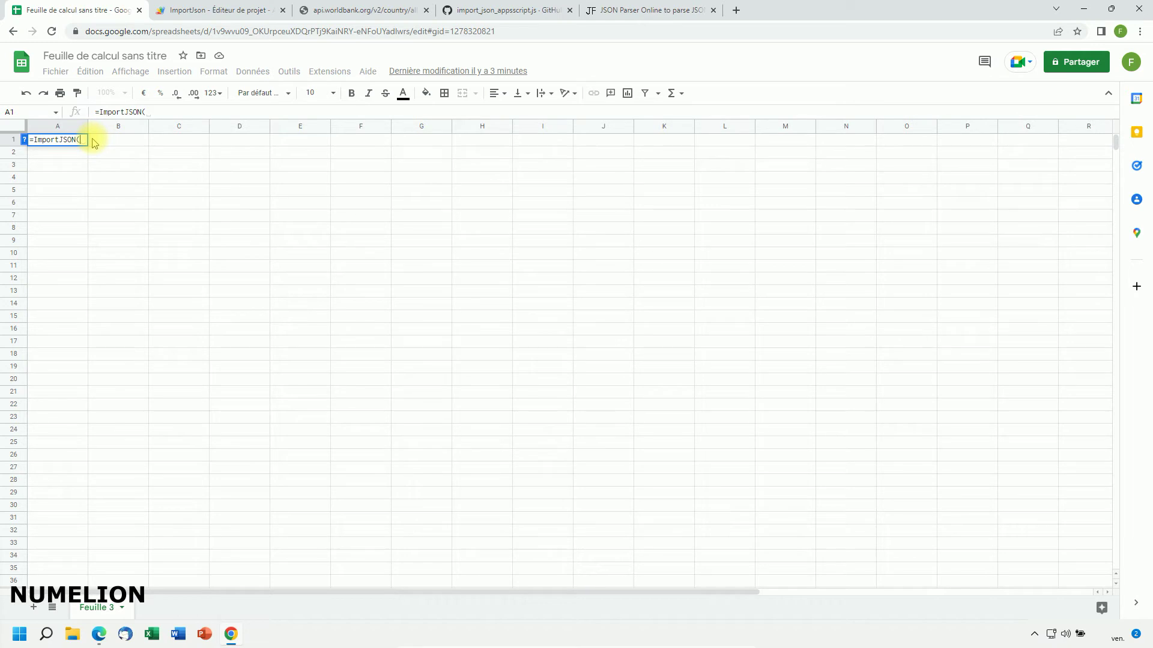
- Copy the World Bank API's full JSON response into the JSON Parser page and examine the parsed tree
left_click(322, 12)
left_click_drag(396, 31, 90, 31)
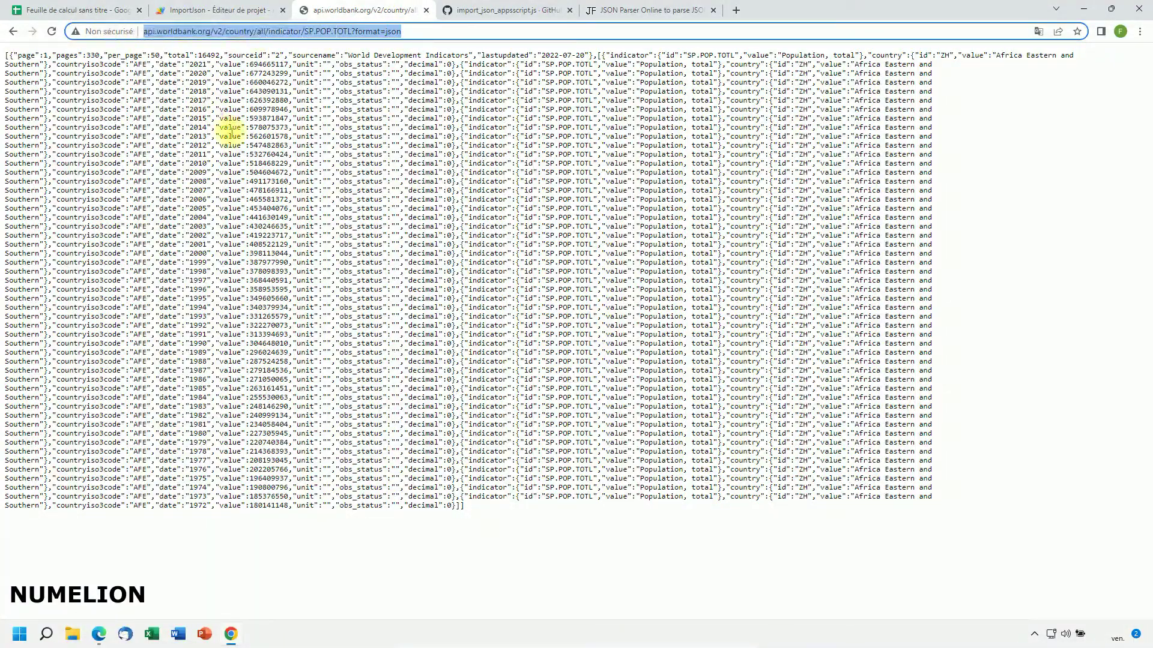
left_click_drag(480, 506, 3, 63)
left_click_drag(466, 507, 5, 53)
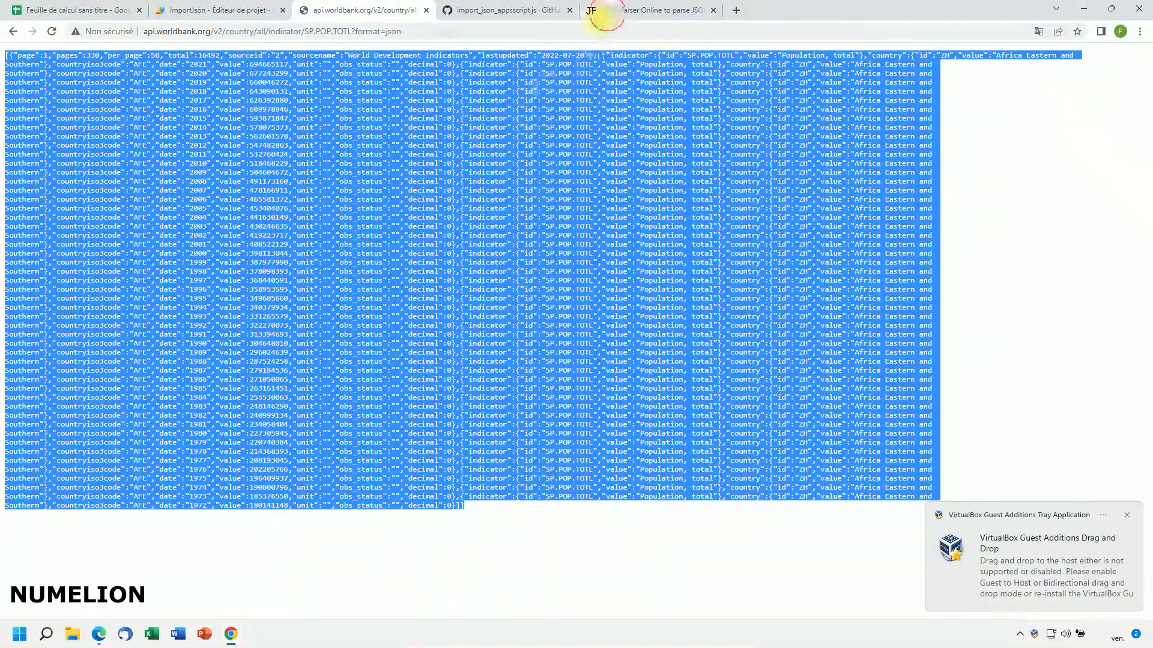
left_click(606, 13)
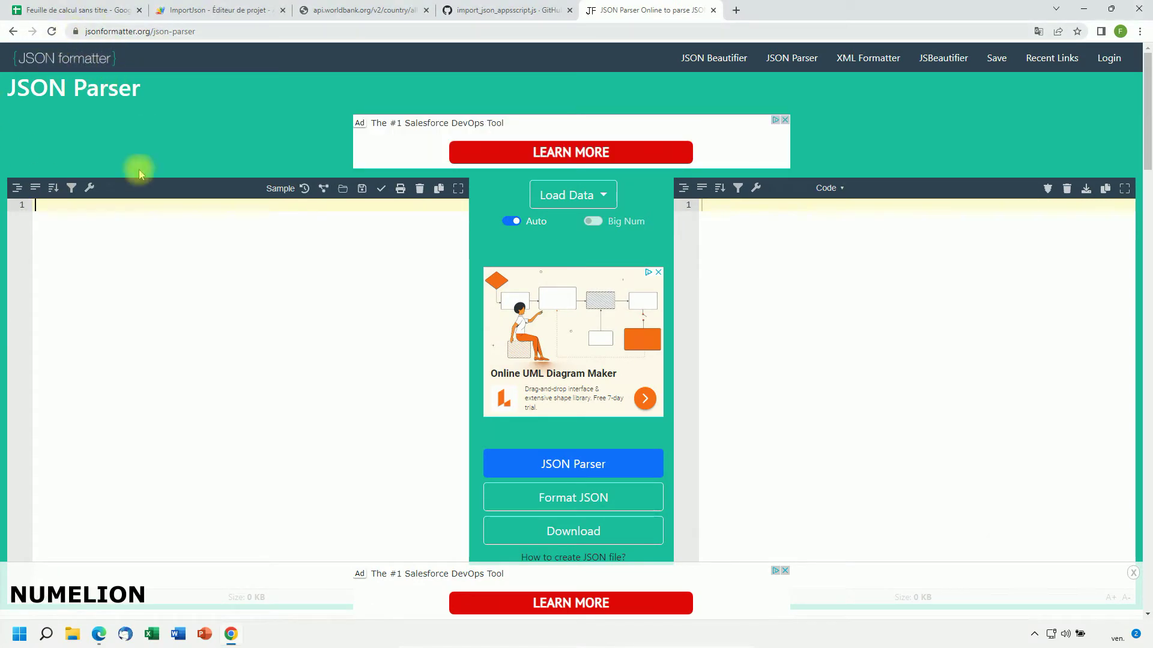
key("ctrl+v")
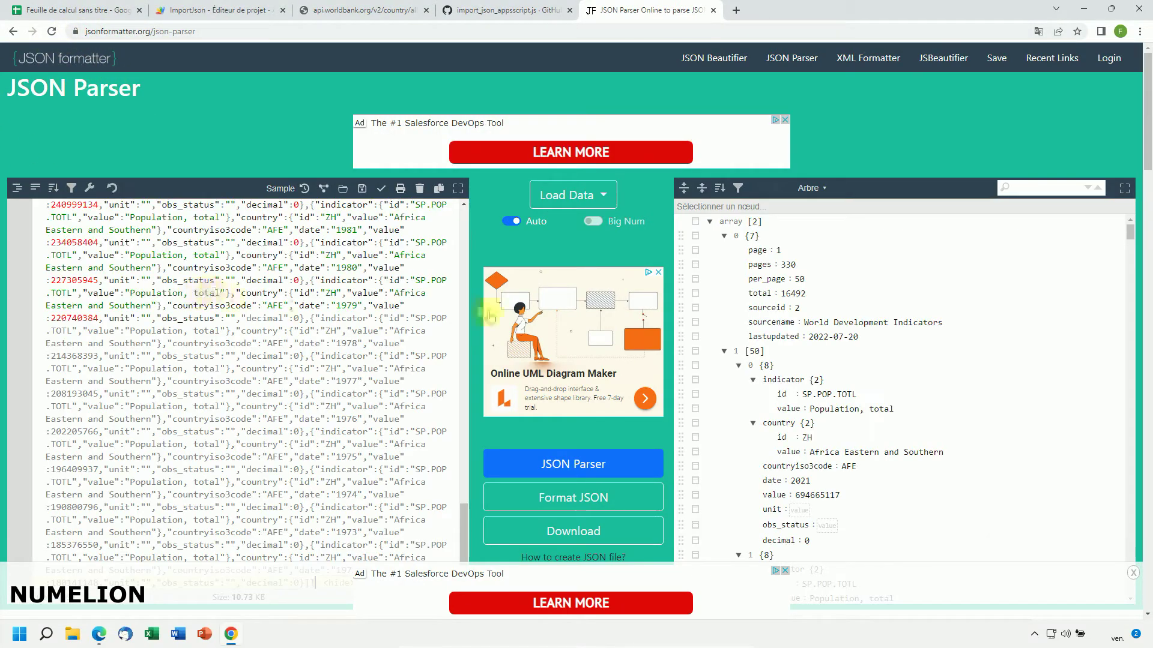
scroll(758, 270, "down", 3)
scroll(760, 274, "down", 17)
scroll(764, 285, "down", 10)
left_click_drag(1129, 311, 1110, 191)
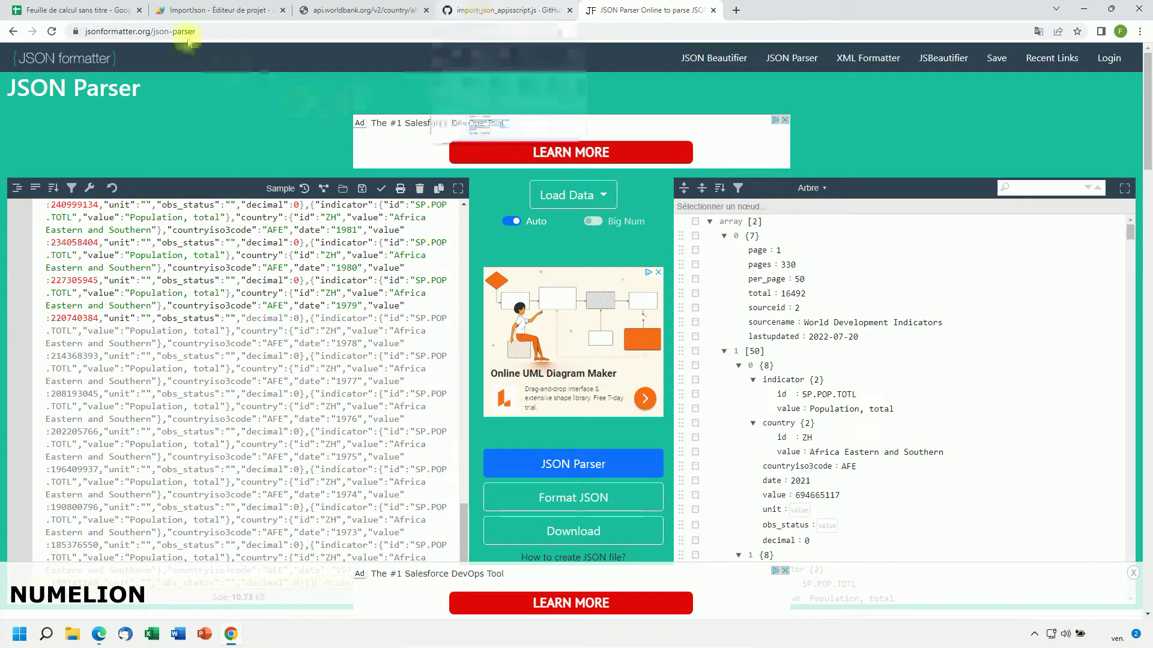
left_click(40, 10)
type("\"")
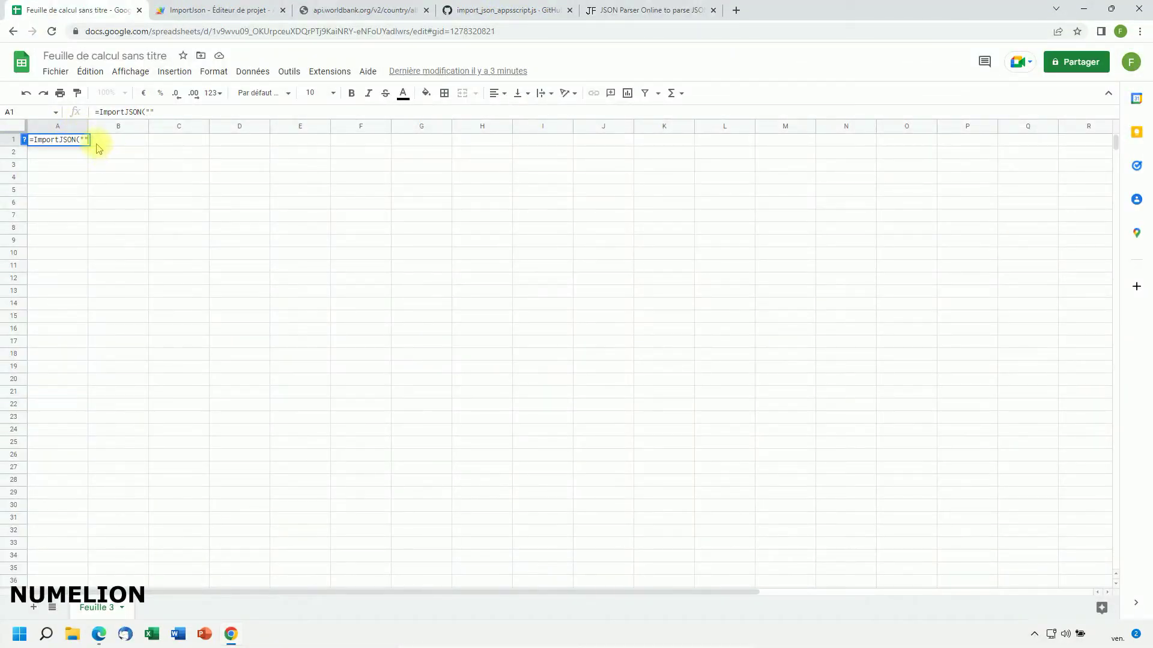
left_click(87, 140)
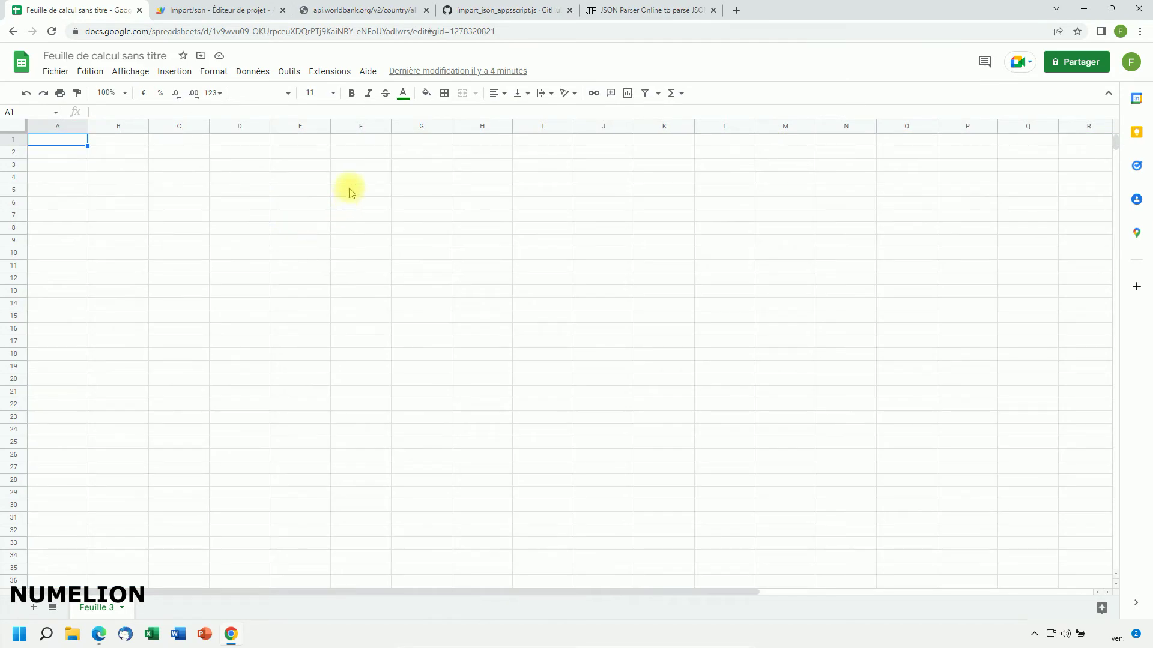
- Copy the World Bank API address for the SP.POP.TOTL indicator in JSON format and return to the spreadsheet
left_click(355, 10)
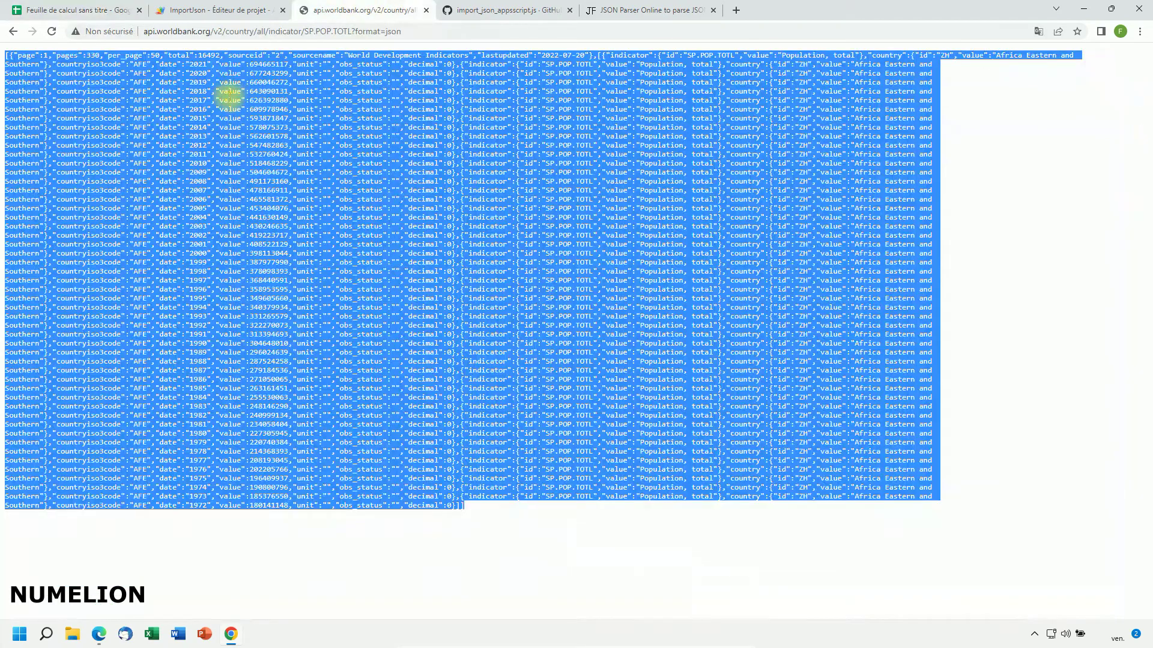
left_click(266, 34)
key("ctrl+c")
left_click(54, 11)
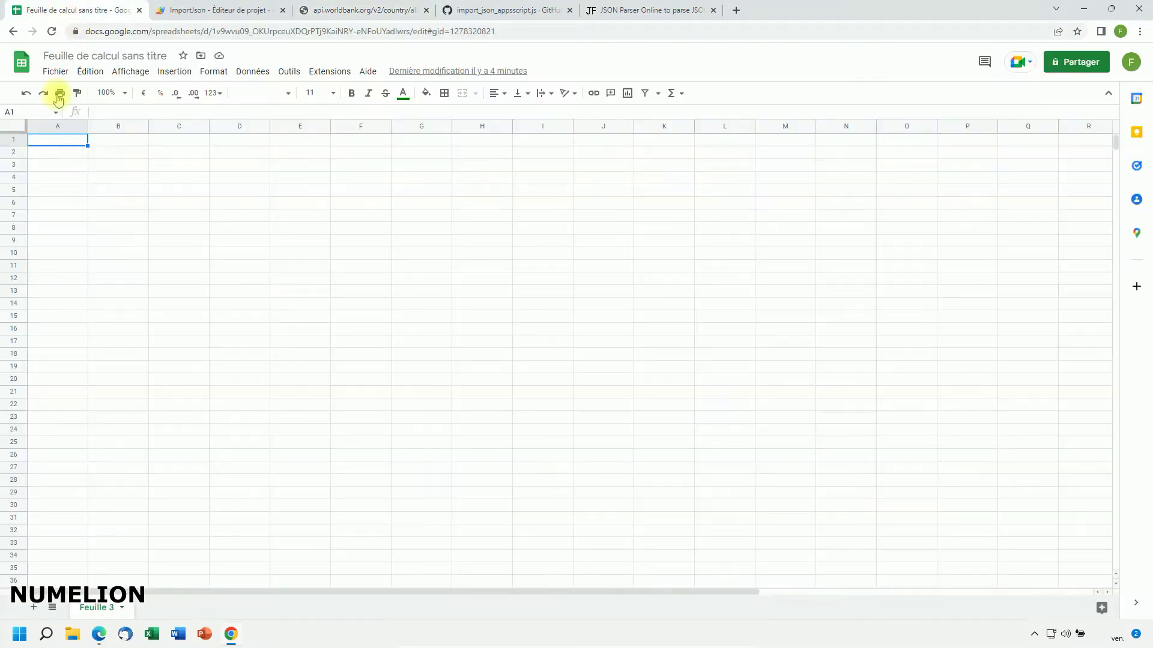
left_click(341, 14)
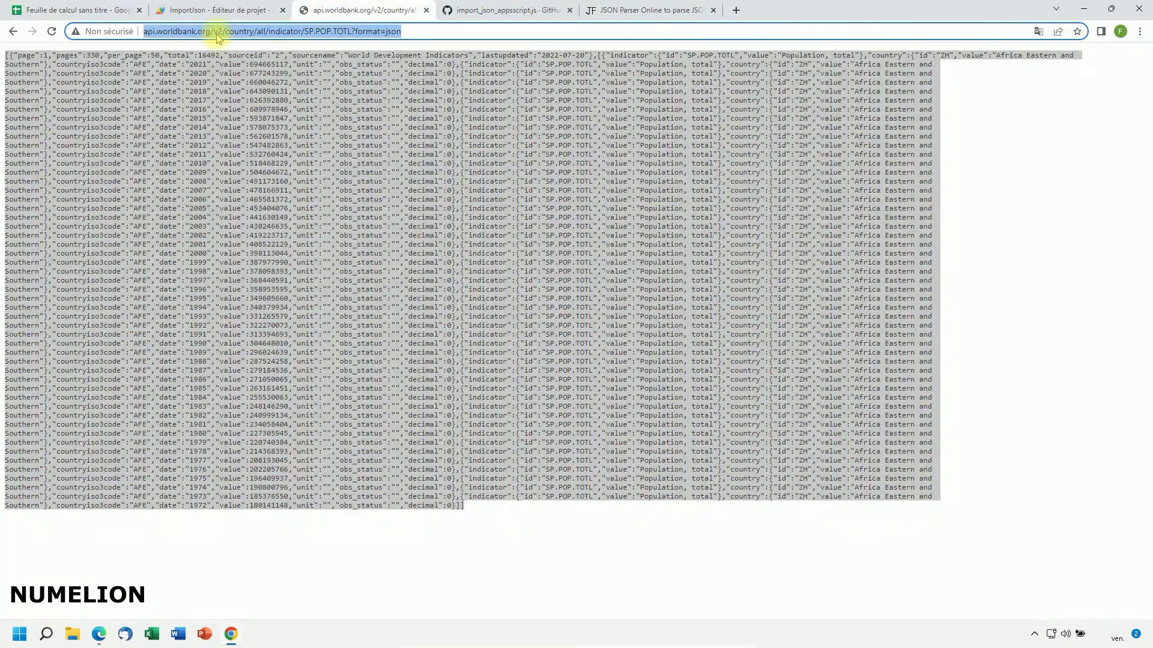
left_click(55, 10)
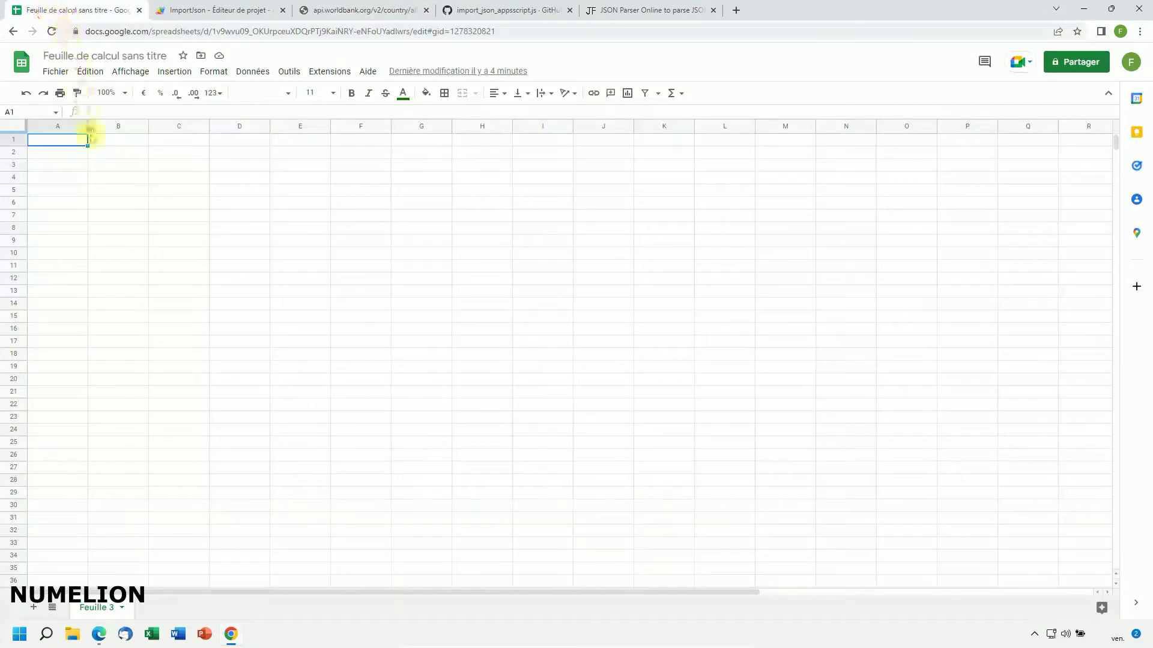
type("=imp")
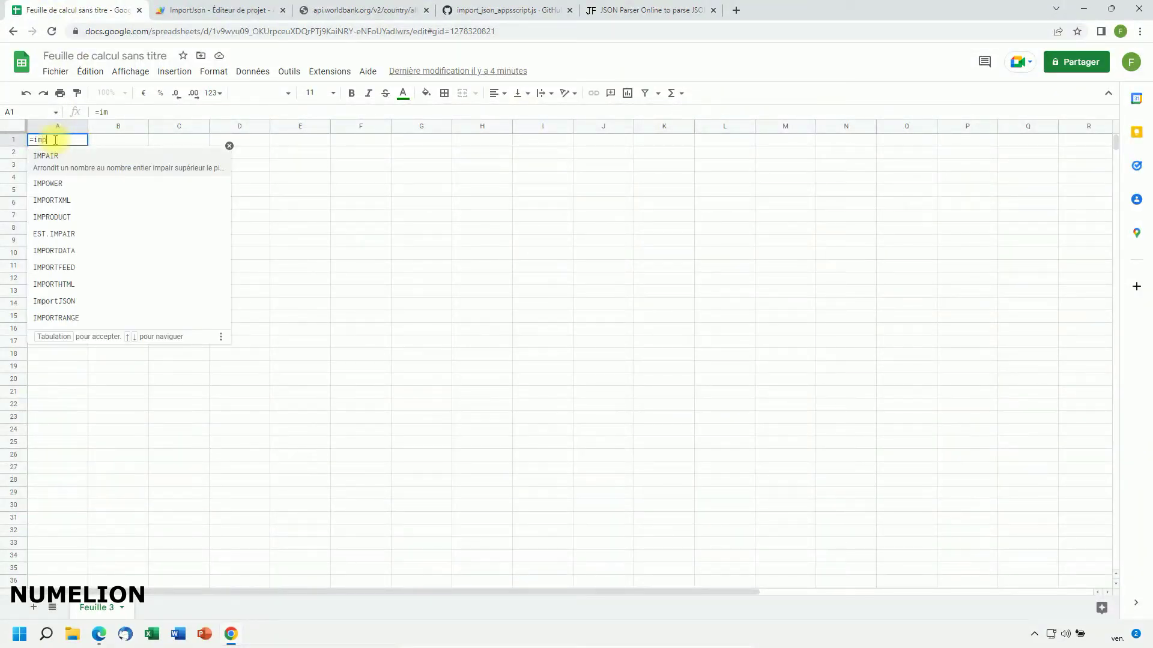
type("ortjson")
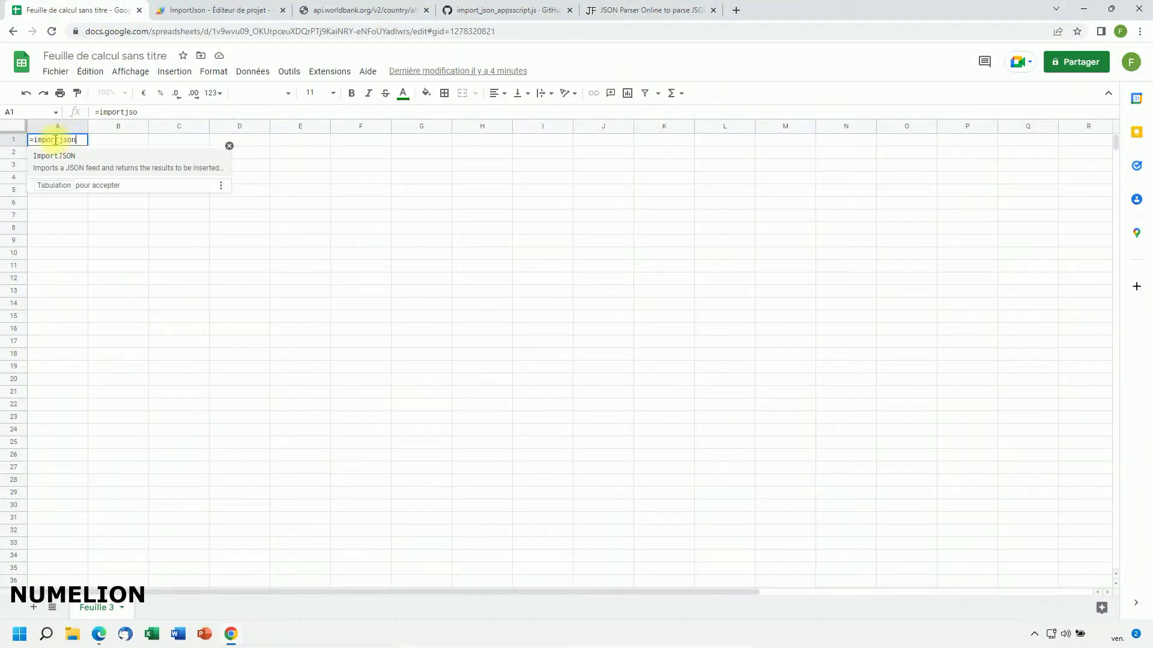
type("(\"\"")
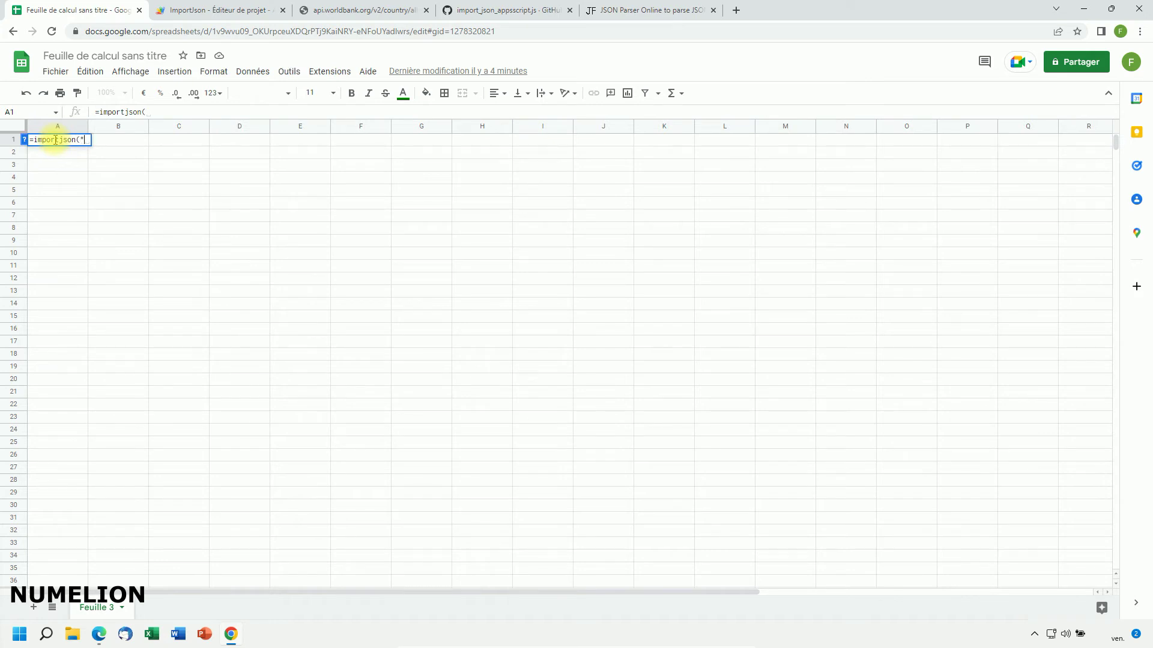
key("ctrl+v")
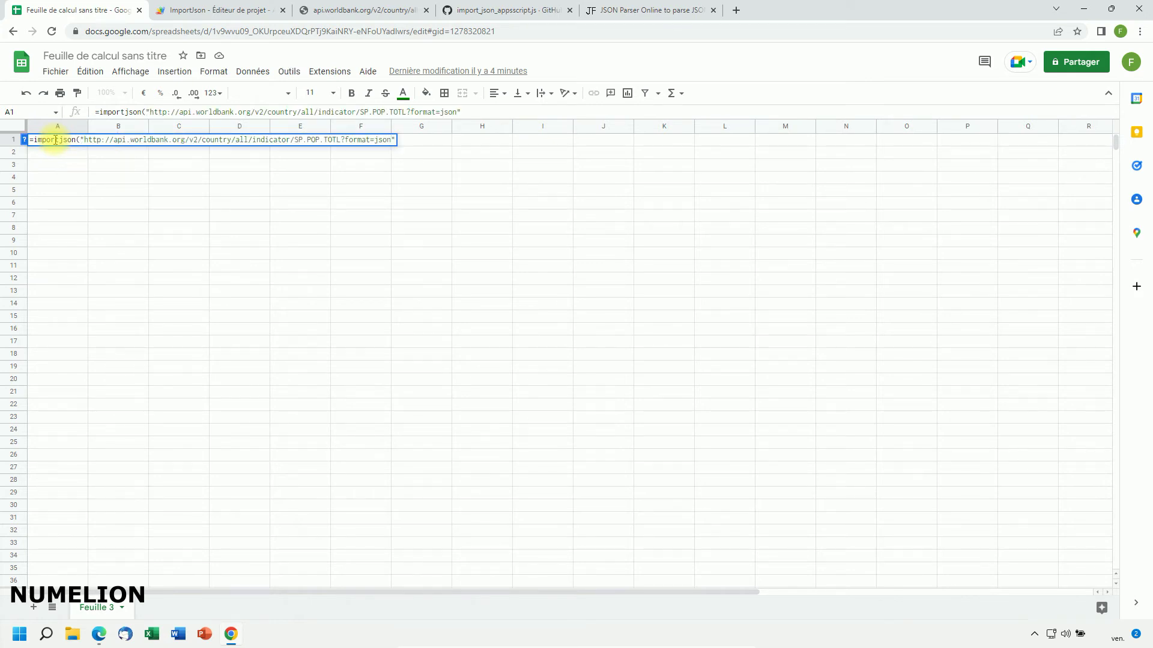
type(")")
key("Return")
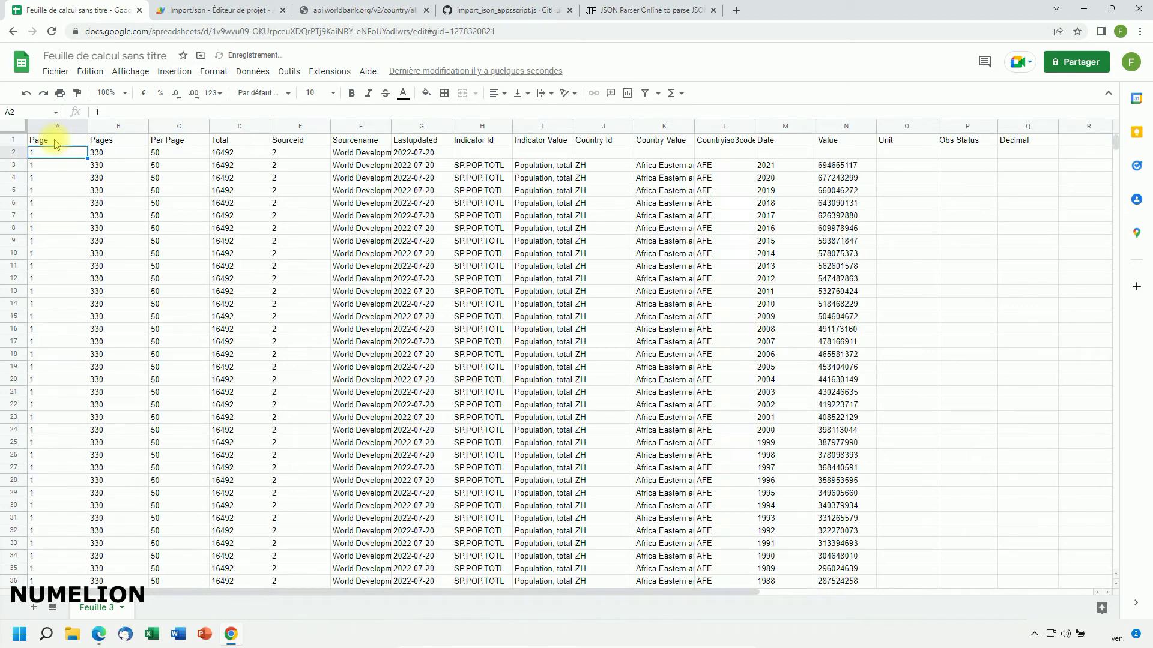